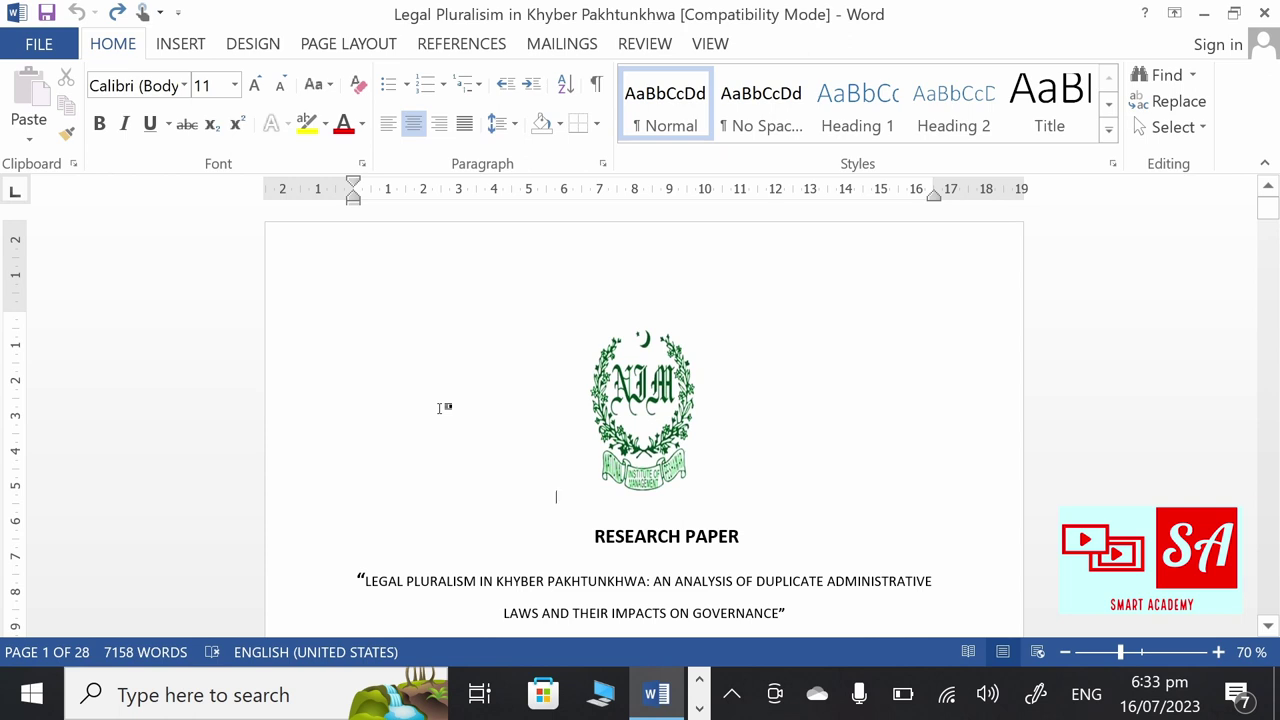
Open Page Borders from the Design tab, compare Box, Shadow and 3-D, then settle on Box
click(257, 46)
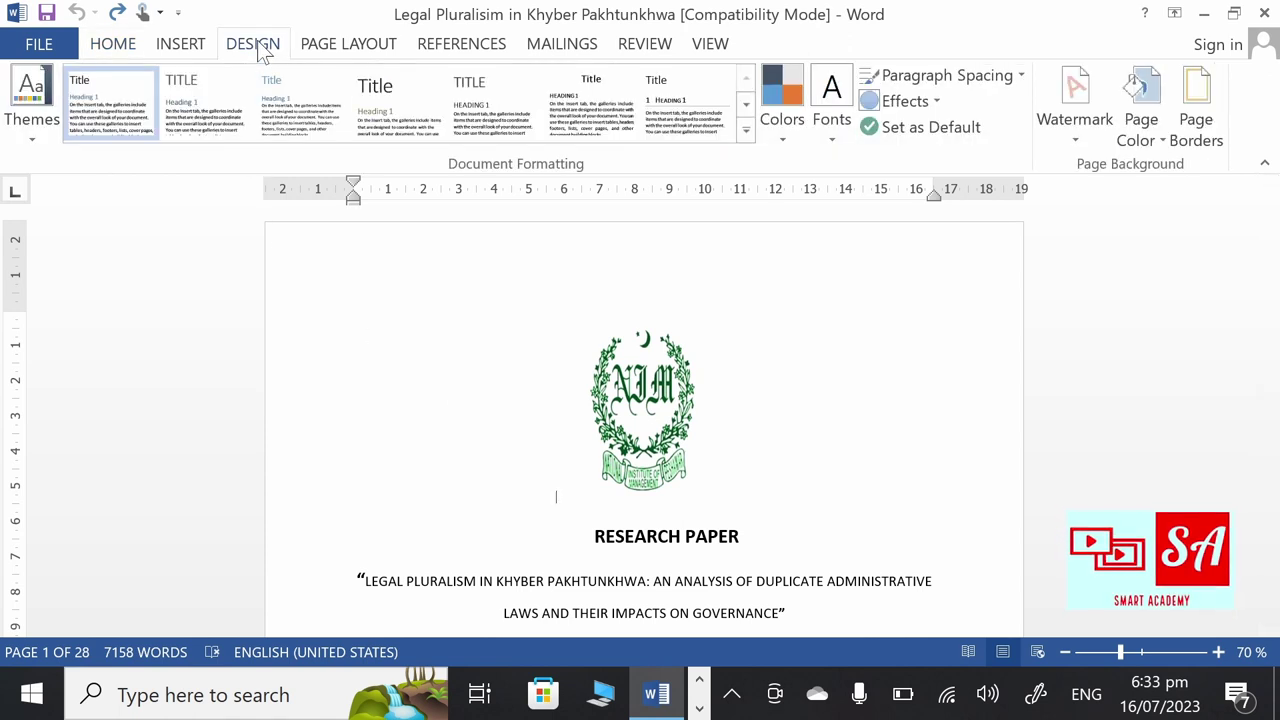
click(1207, 145)
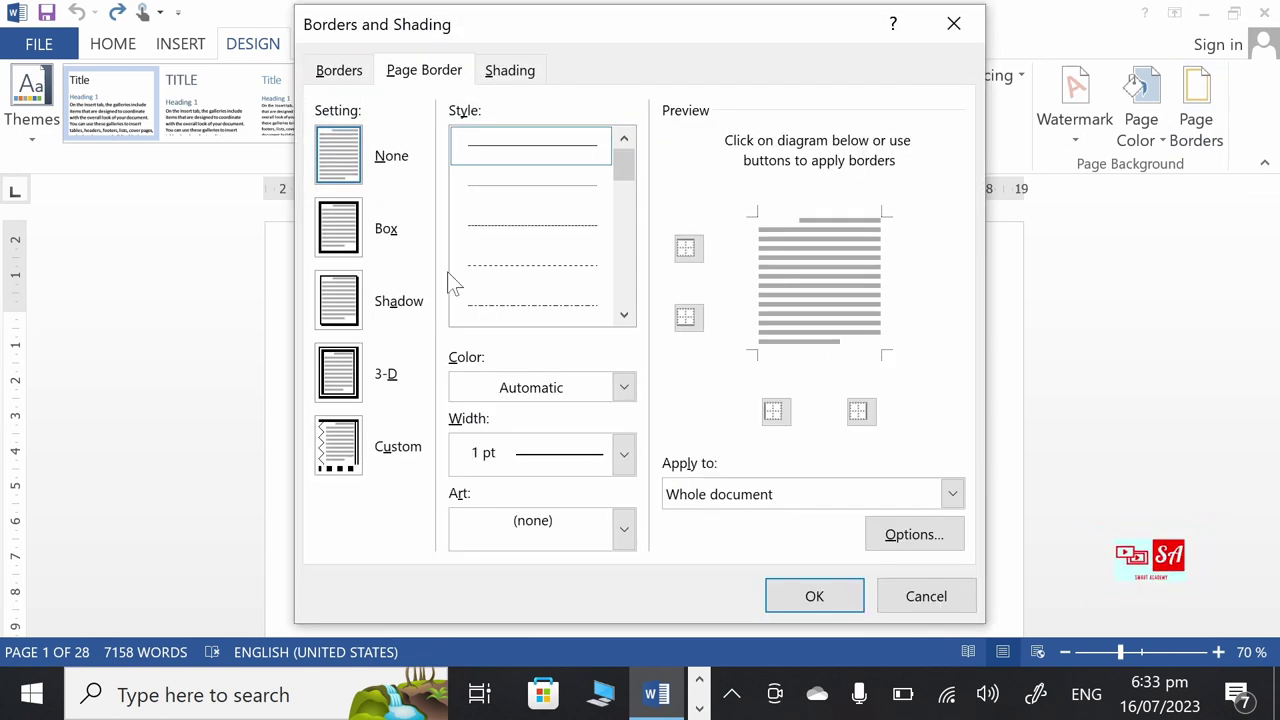
click(340, 150)
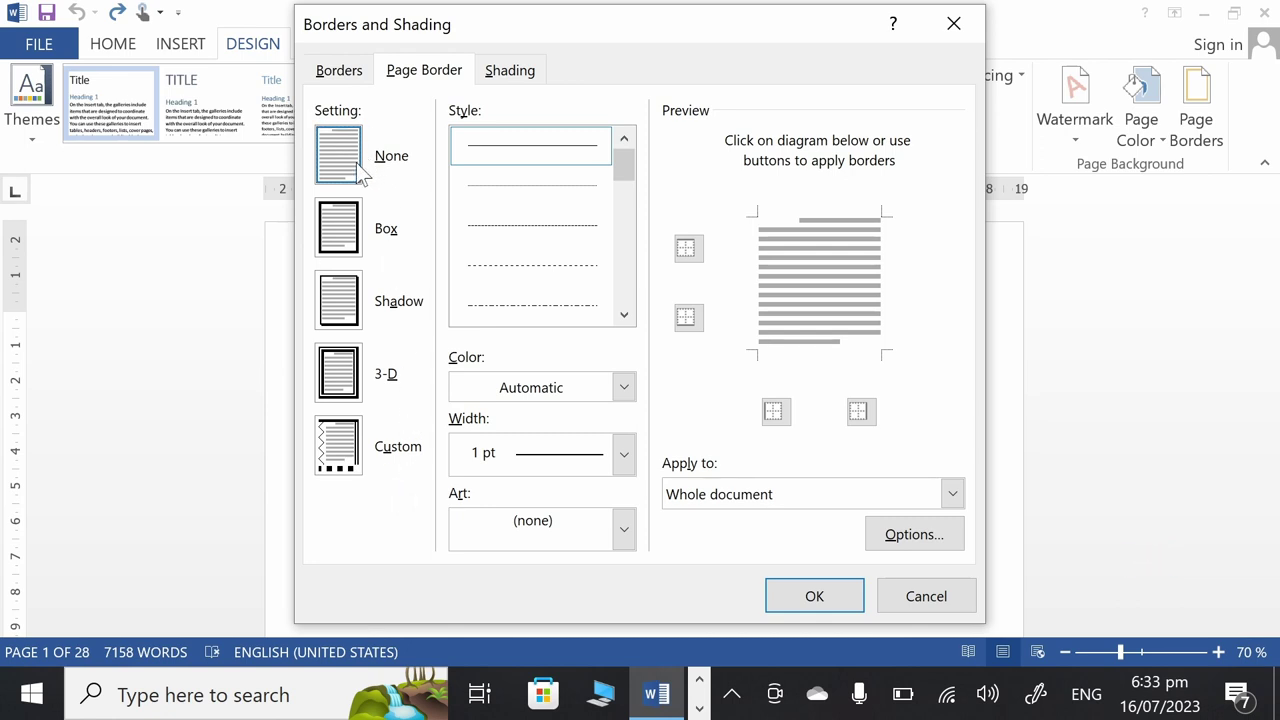
click(346, 220)
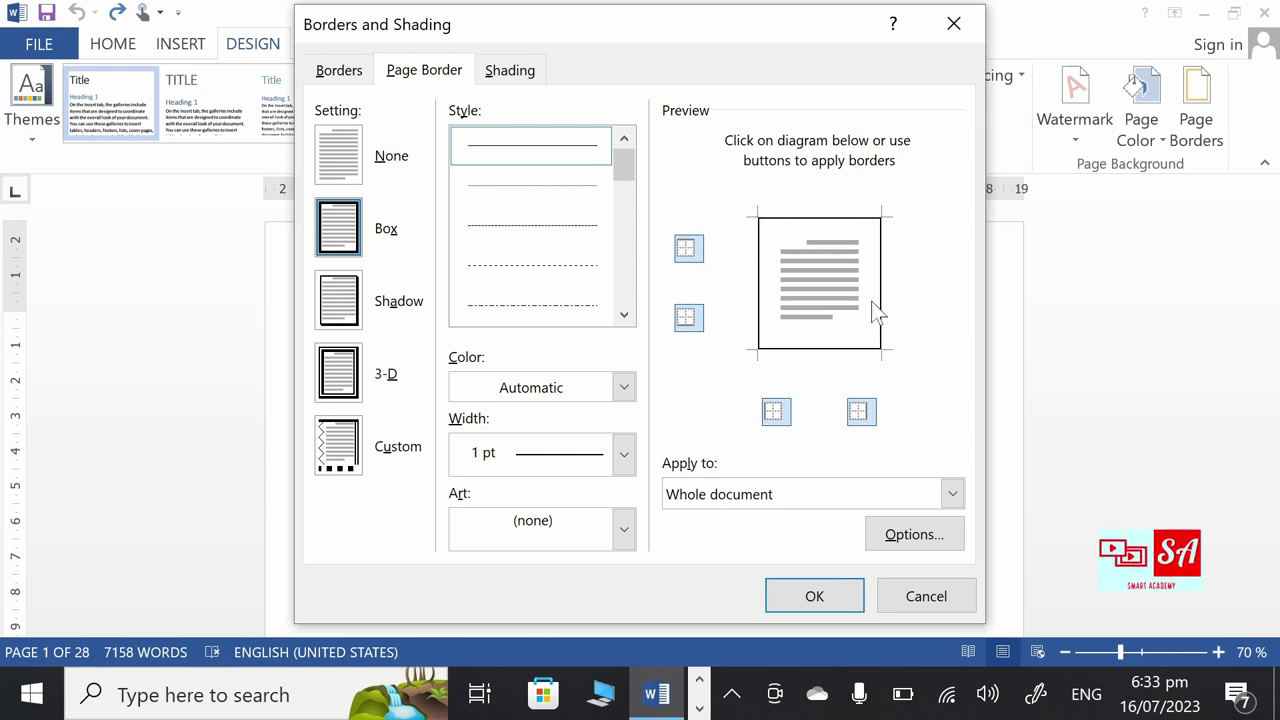
click(342, 322)
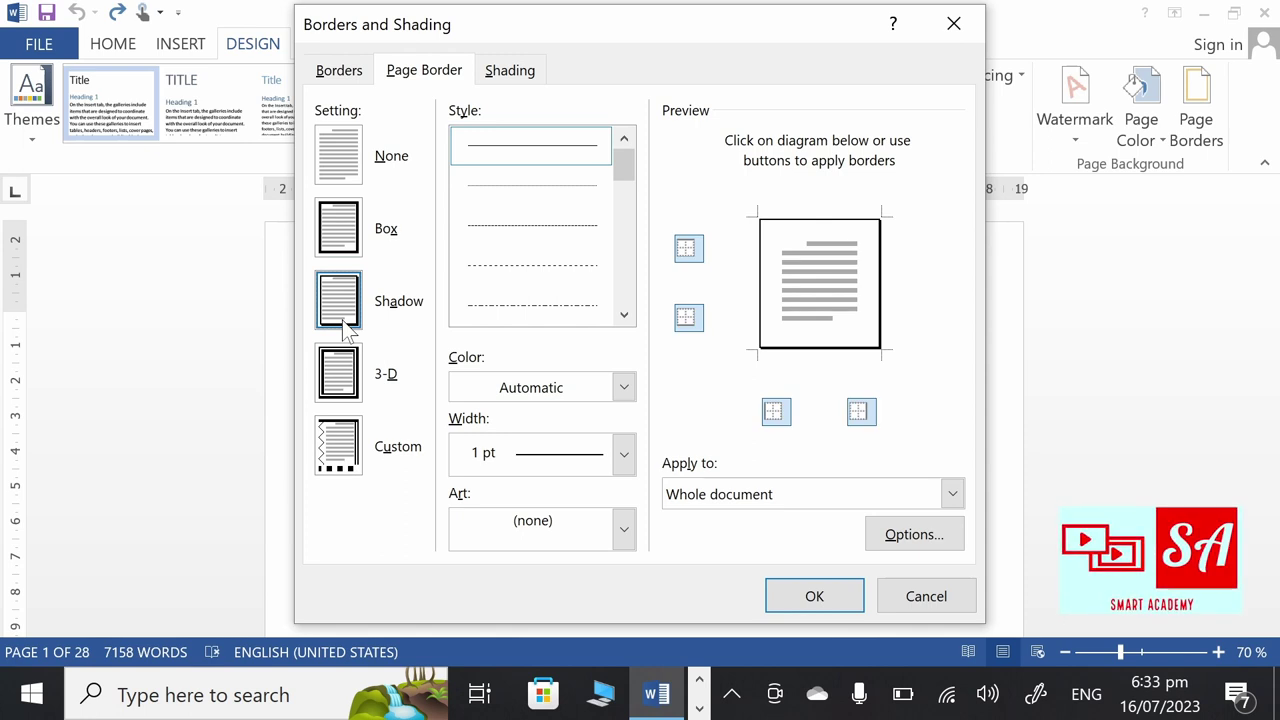
click(352, 398)
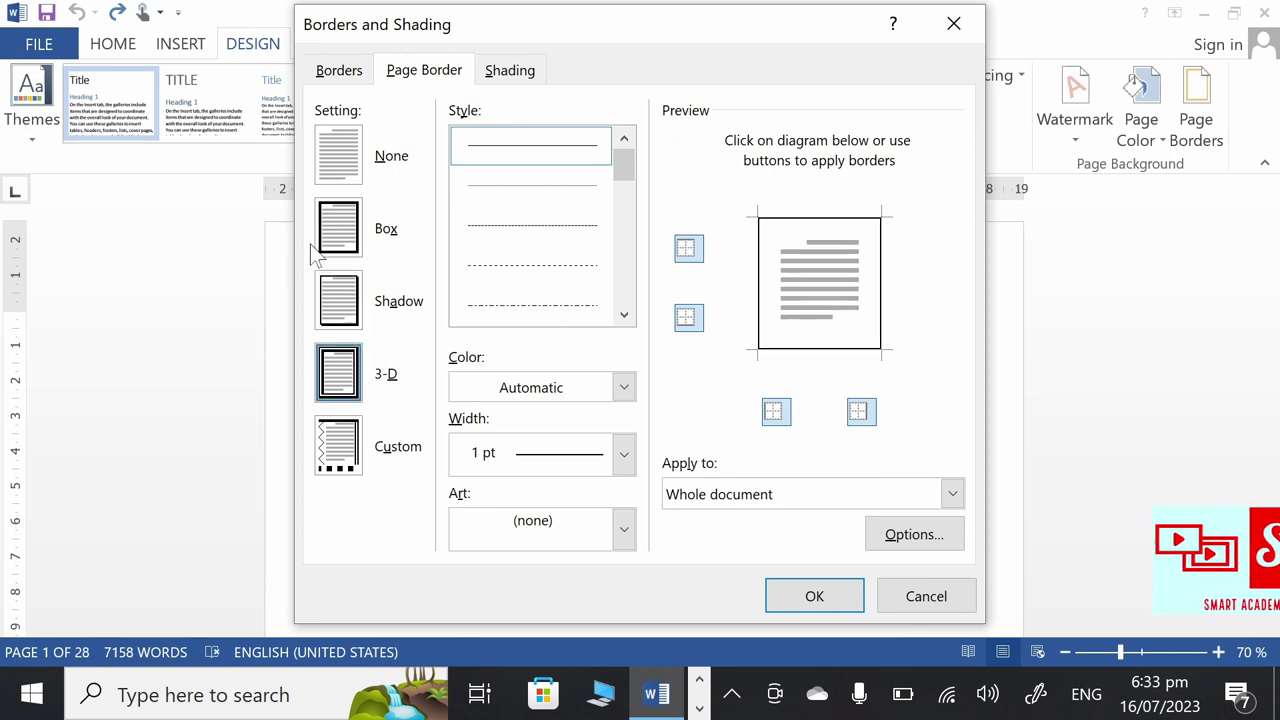
click(335, 252)
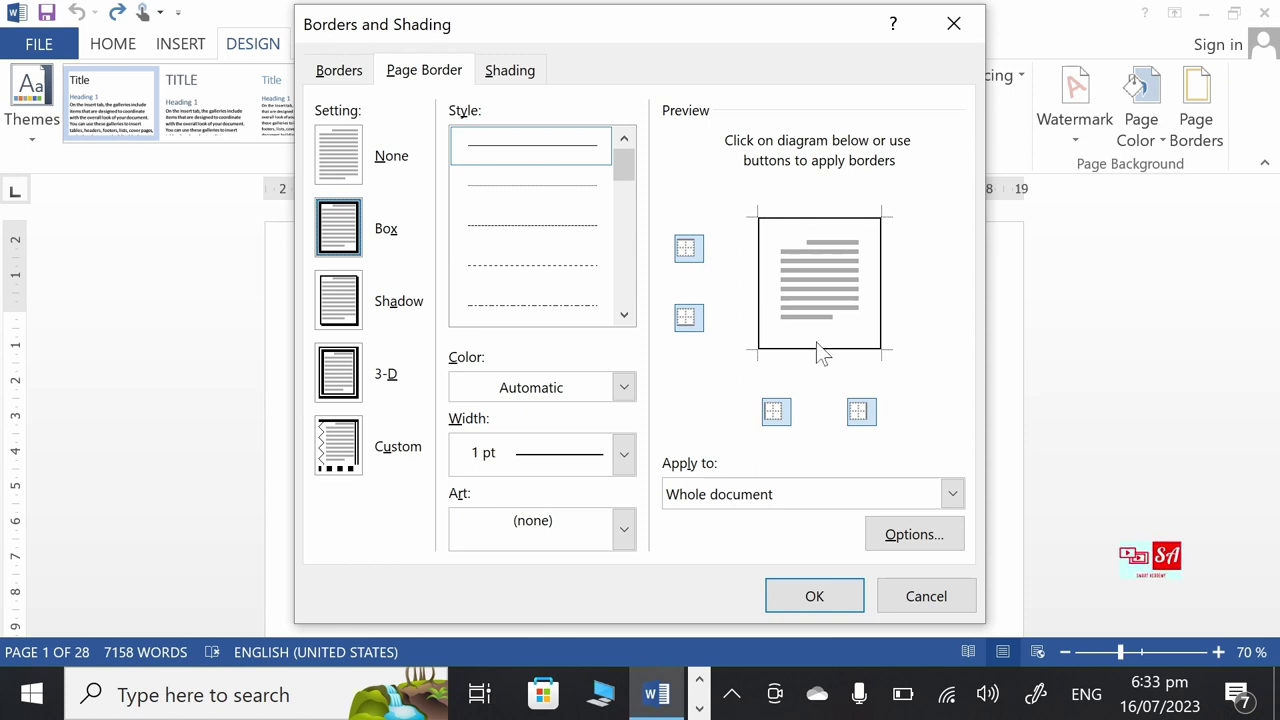
Style the box border as a thick-and-thin double line in dark red at 1½ pt
click(623, 316)
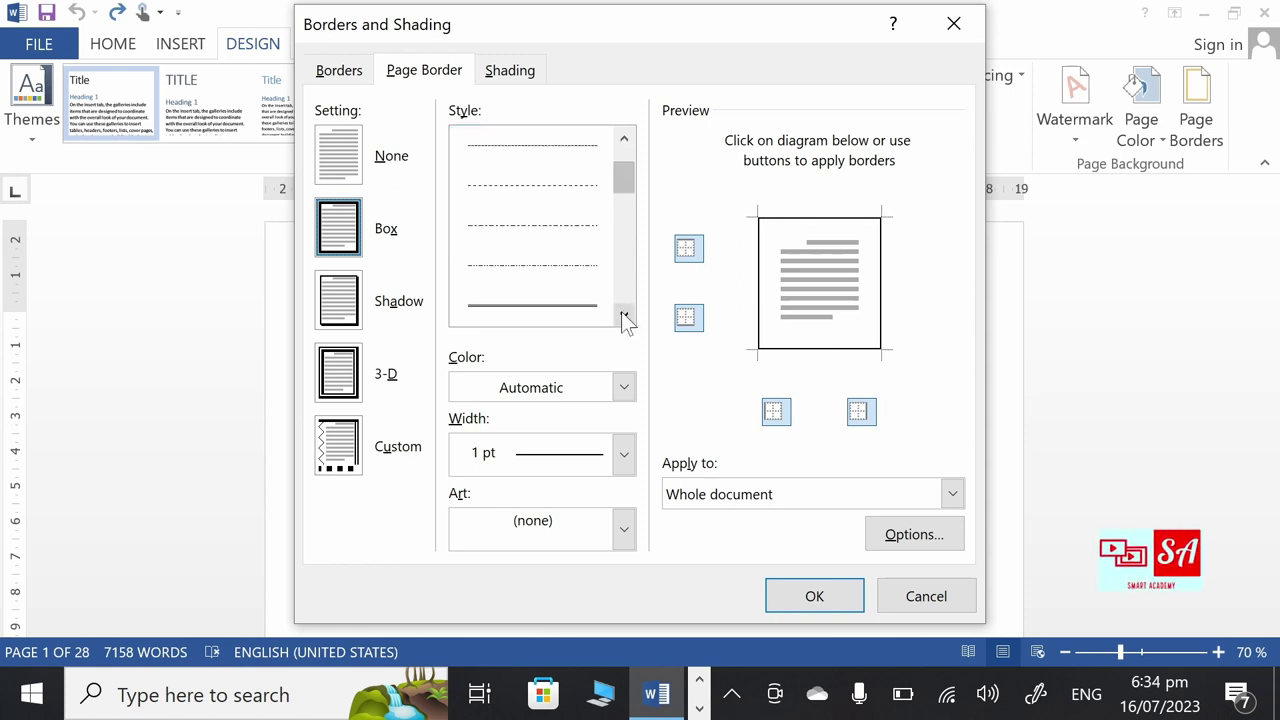
click(623, 316)
click(622, 314)
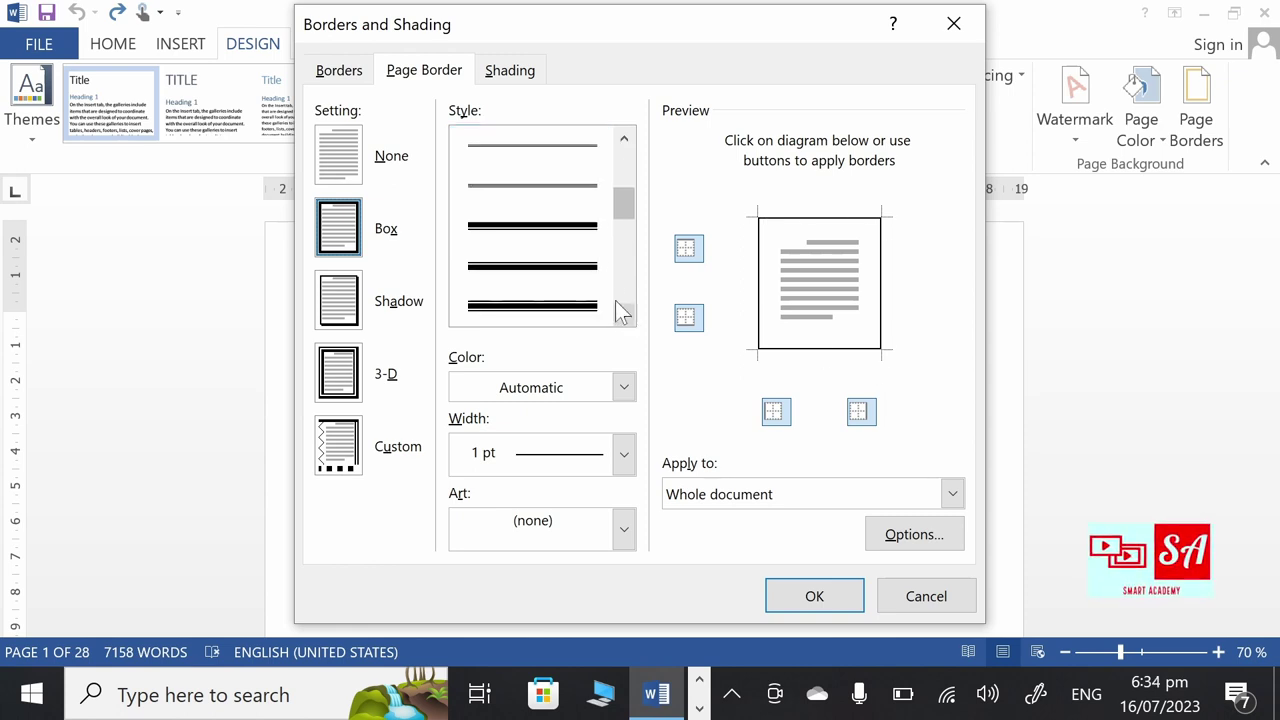
click(553, 234)
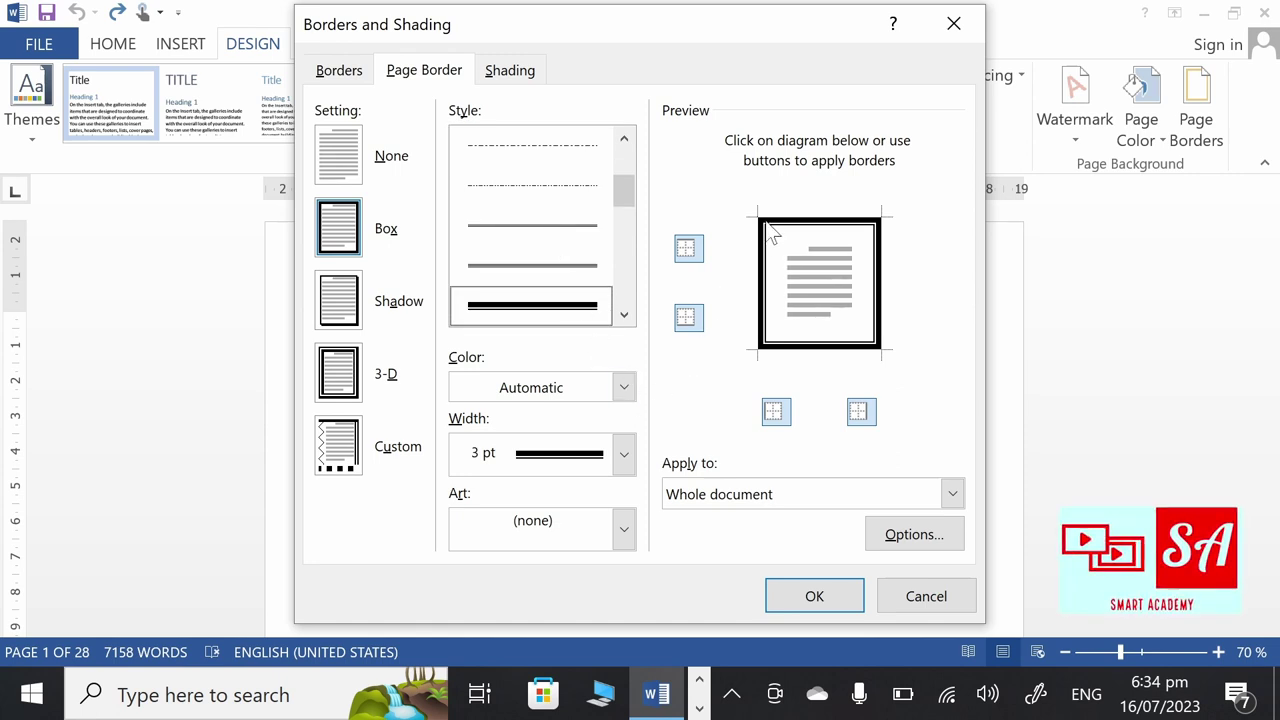
click(622, 387)
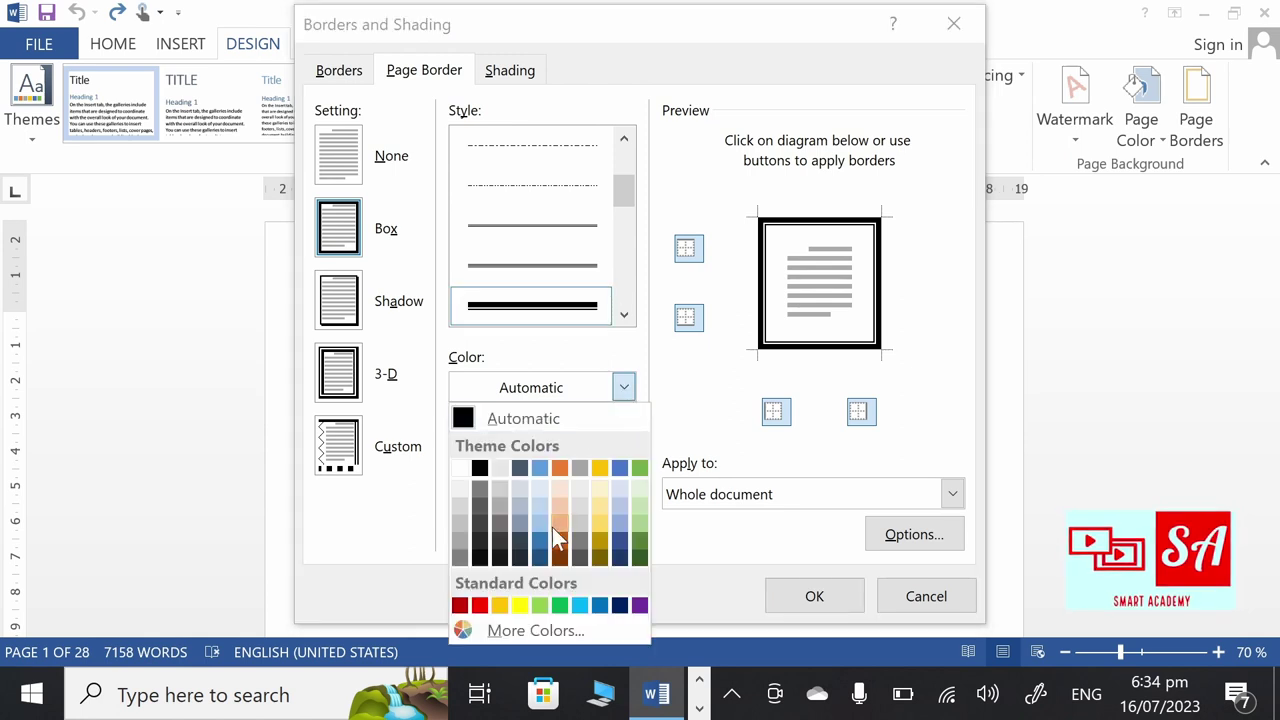
click(460, 605)
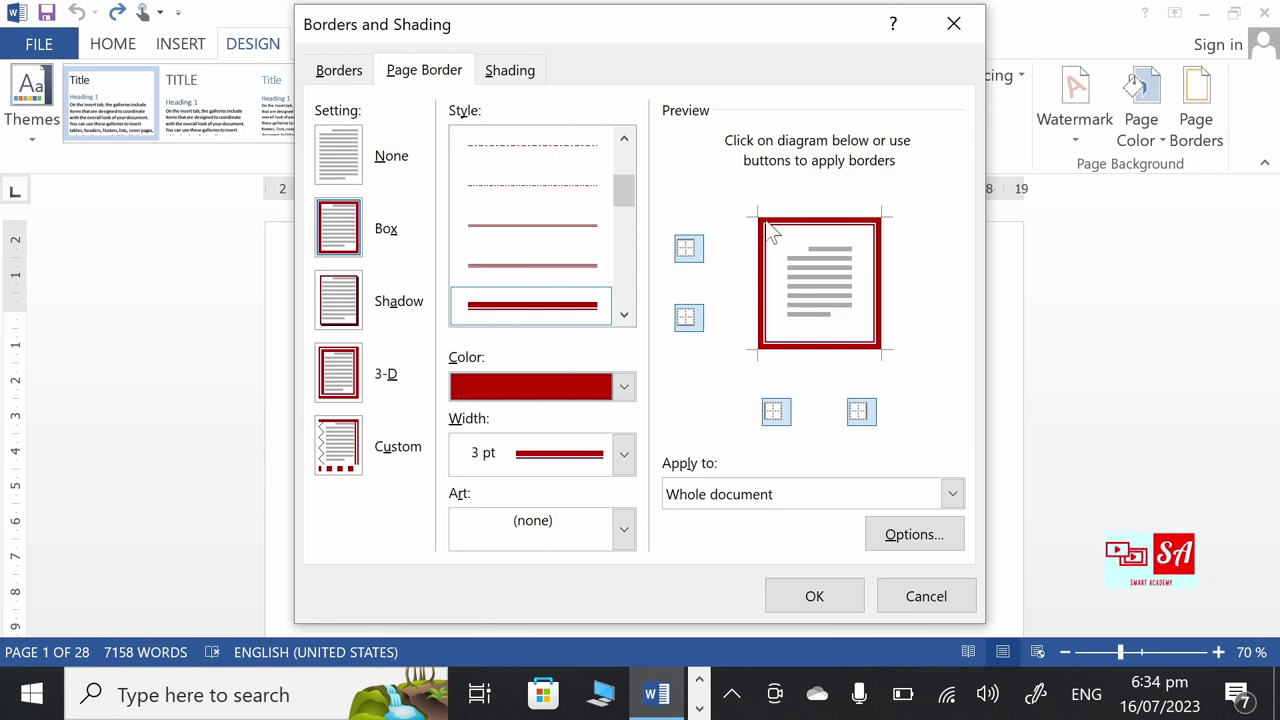
click(618, 465)
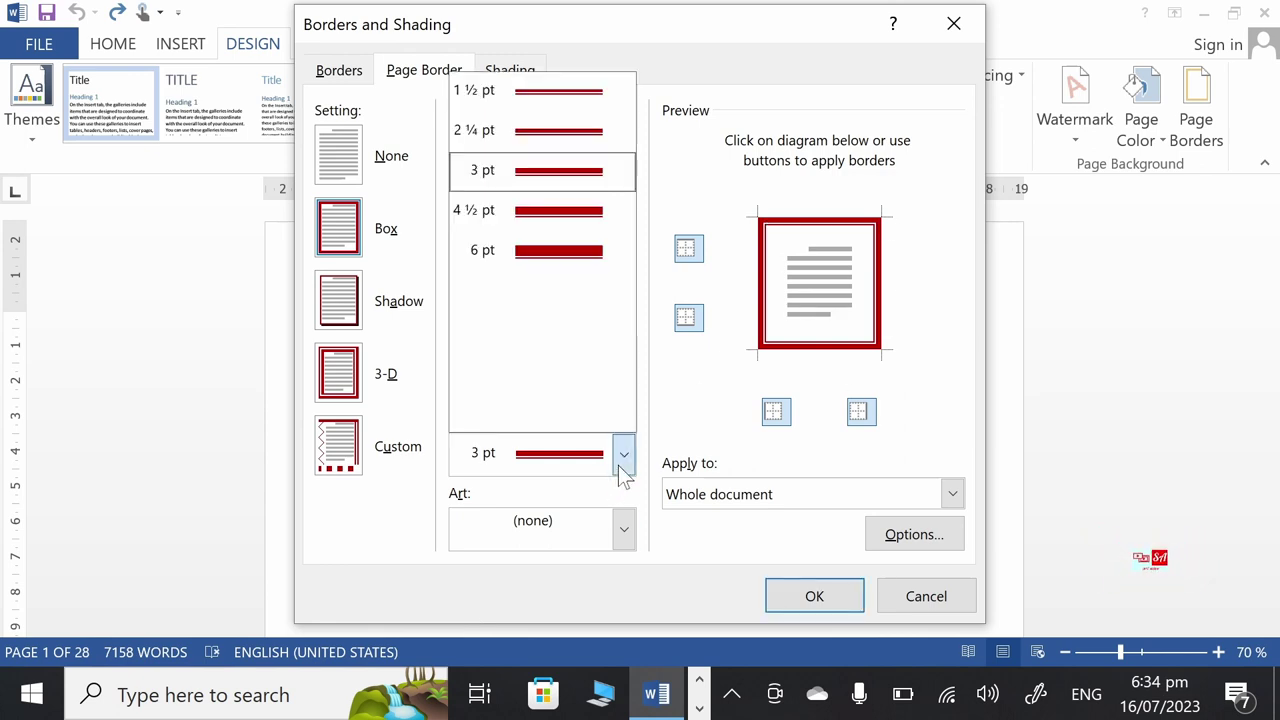
click(586, 95)
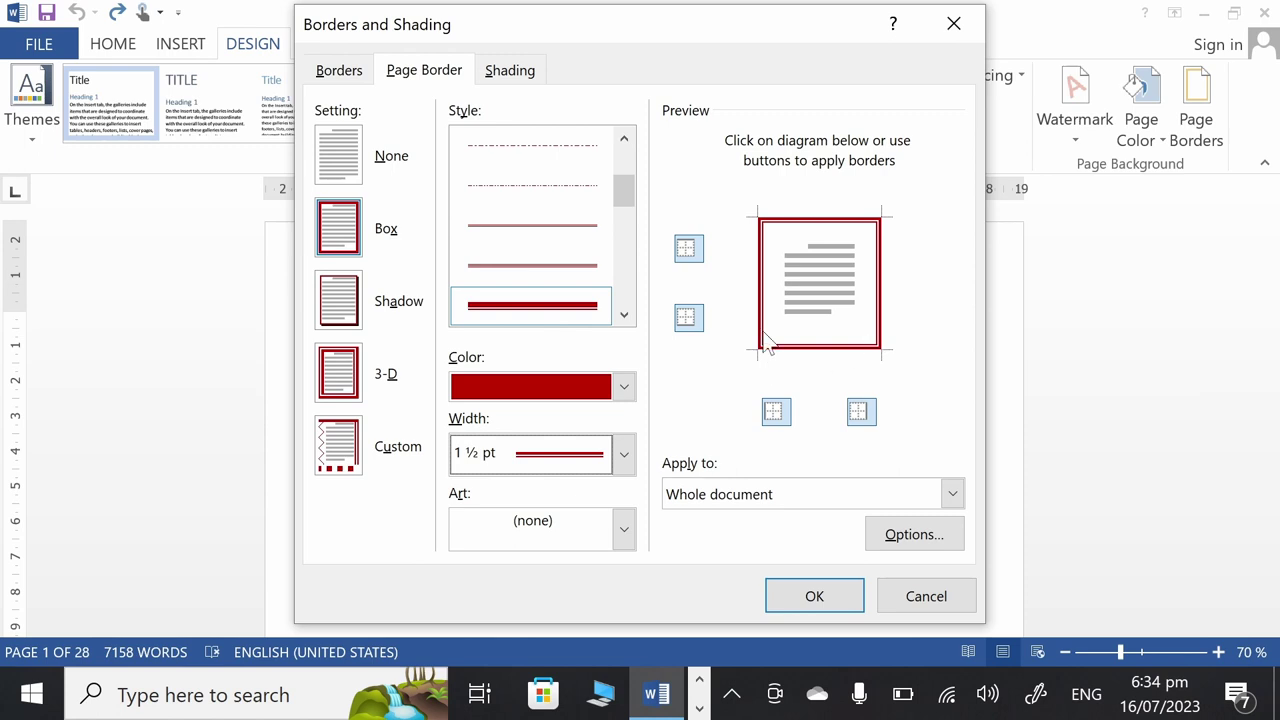
click(632, 440)
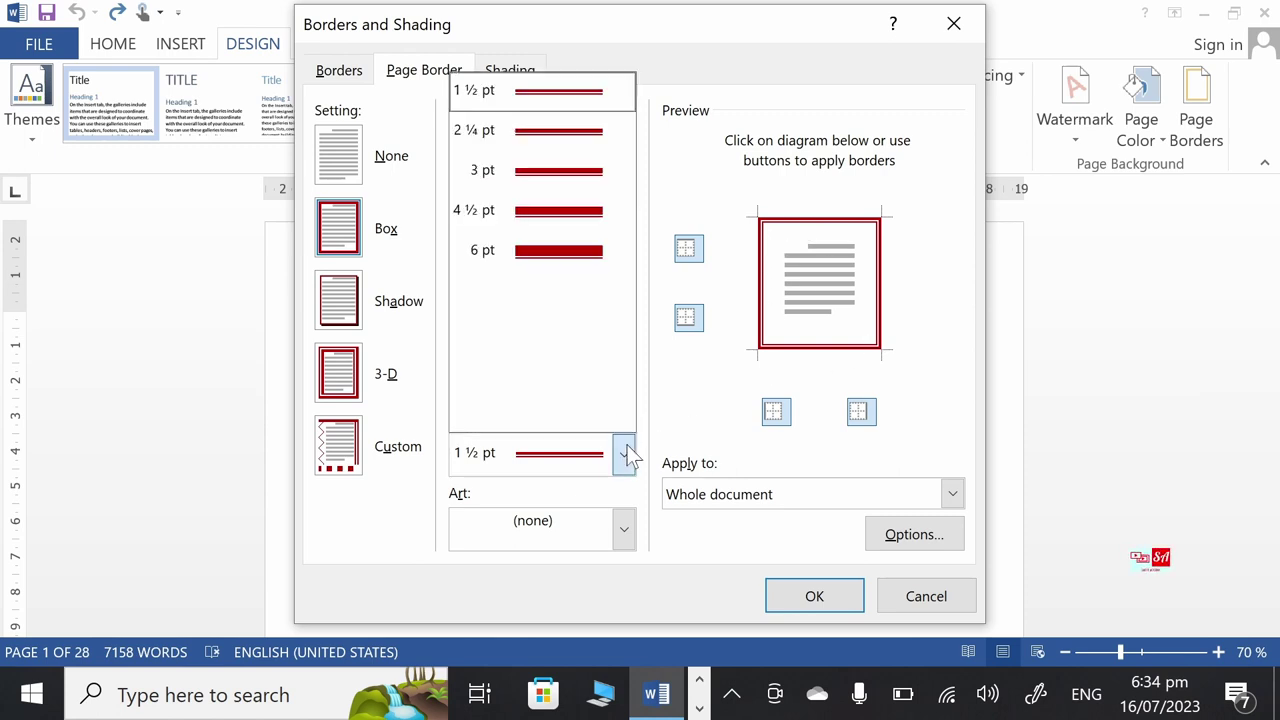
Return the border width to 3 pt and toggle the top, bottom, left and right edges off and on
click(566, 175)
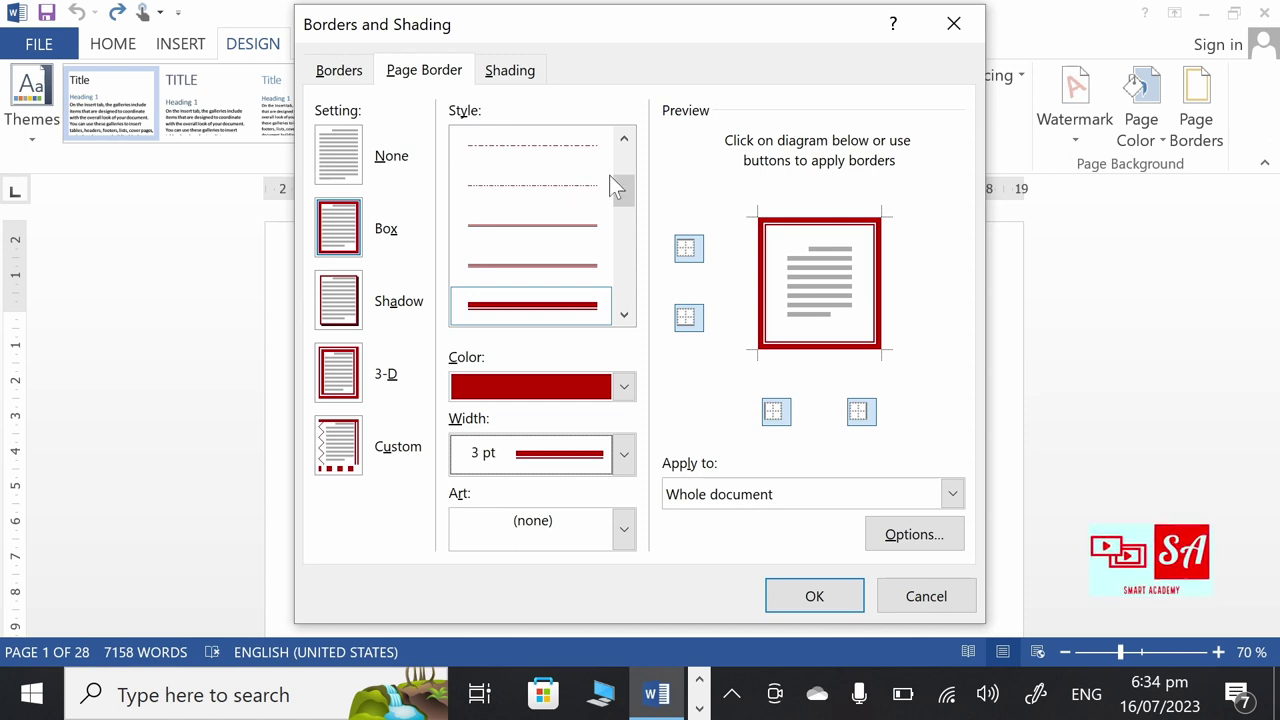
click(689, 252)
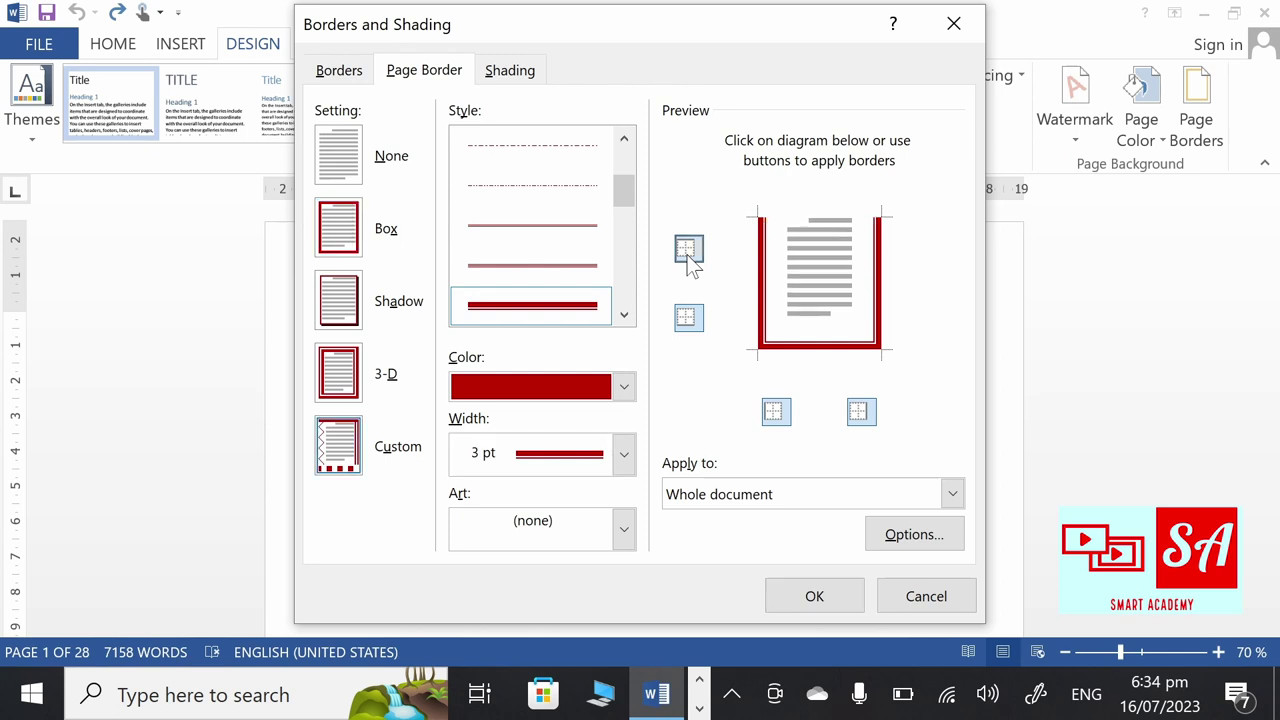
click(688, 252)
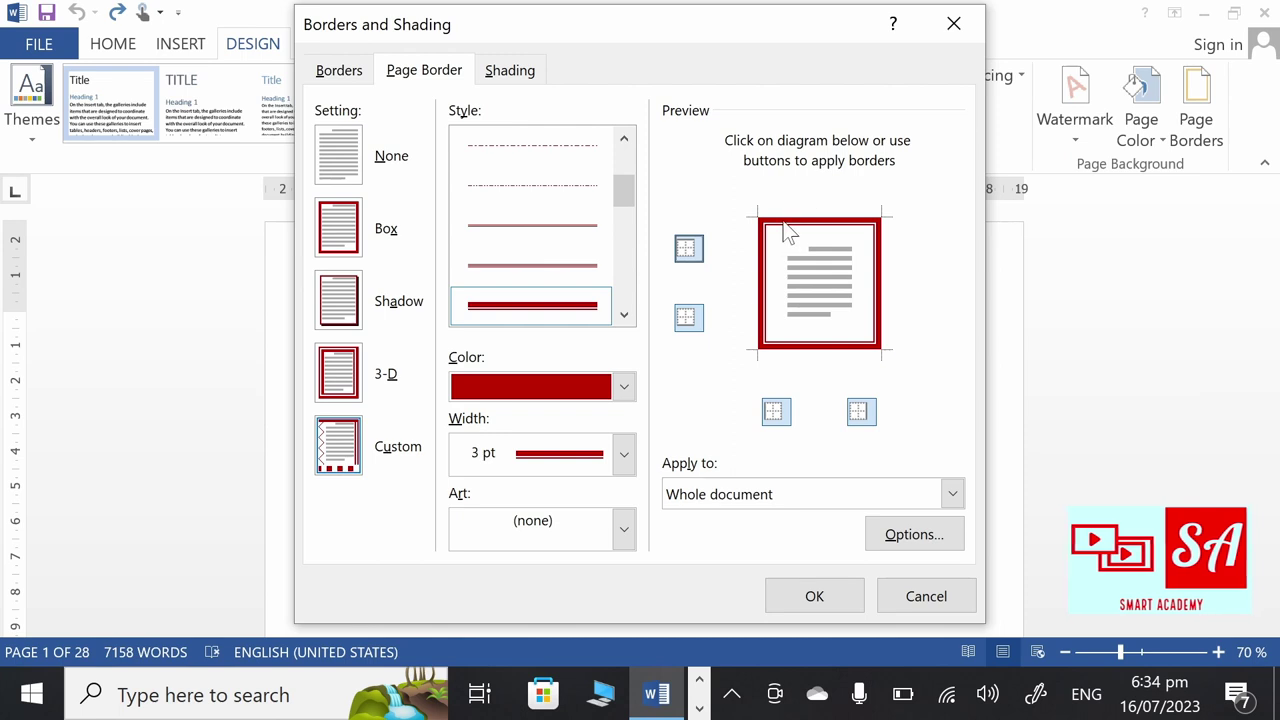
click(686, 320)
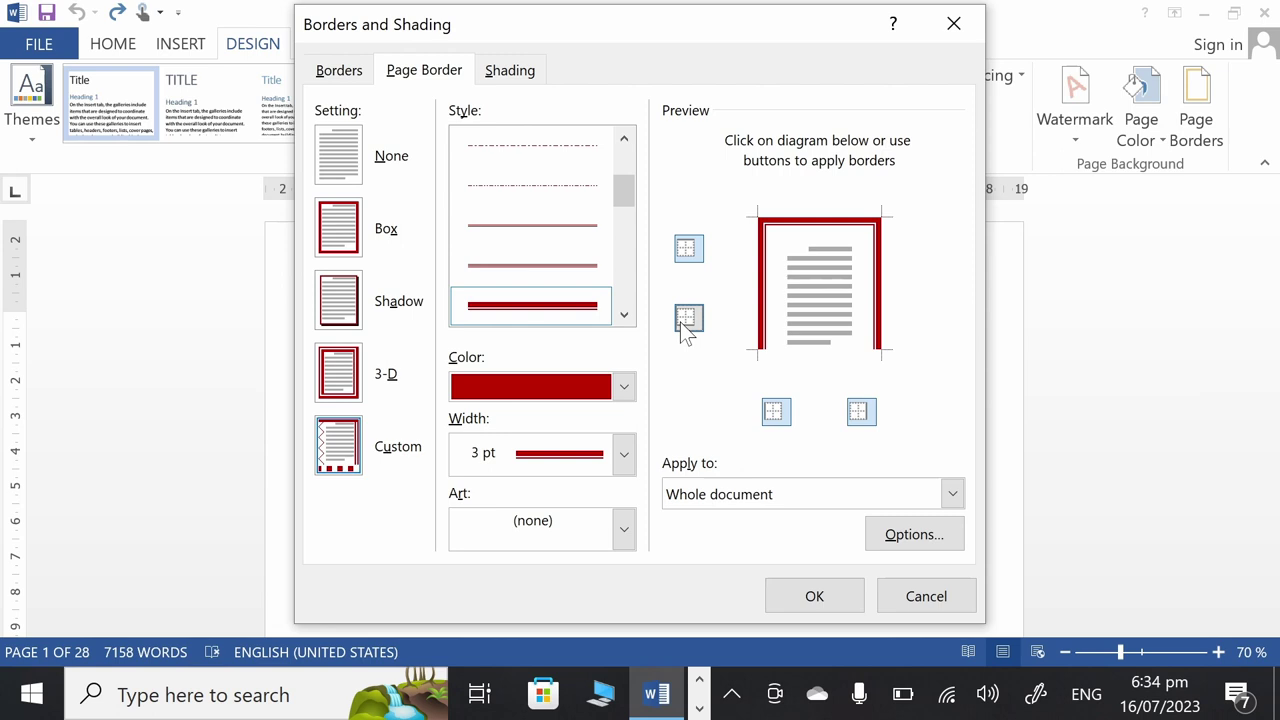
click(686, 320)
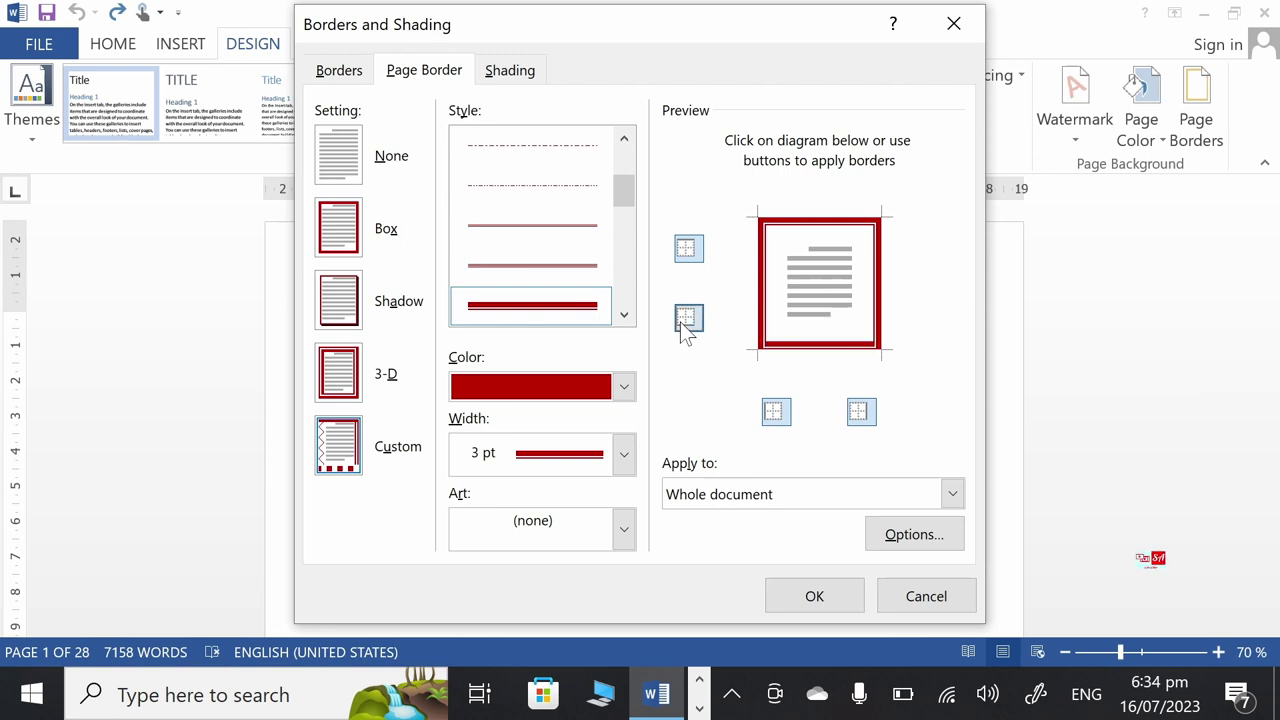
click(776, 418)
click(776, 418)
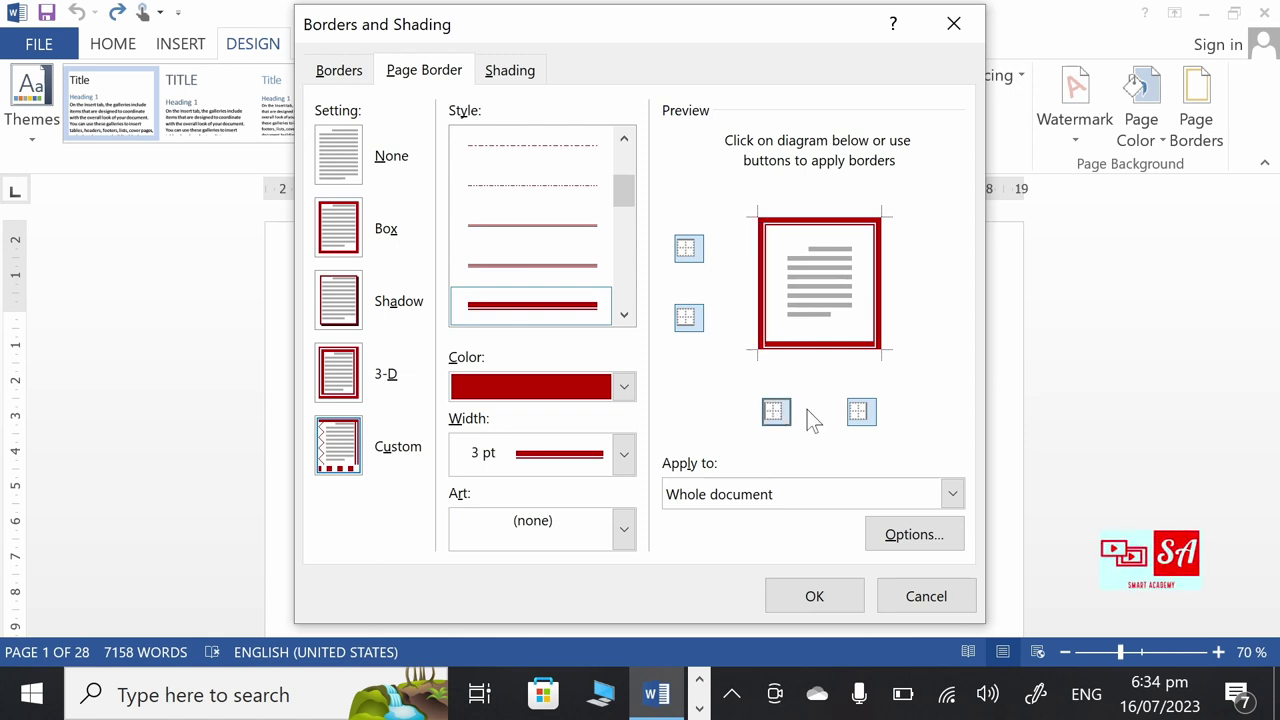
click(860, 414)
click(860, 414)
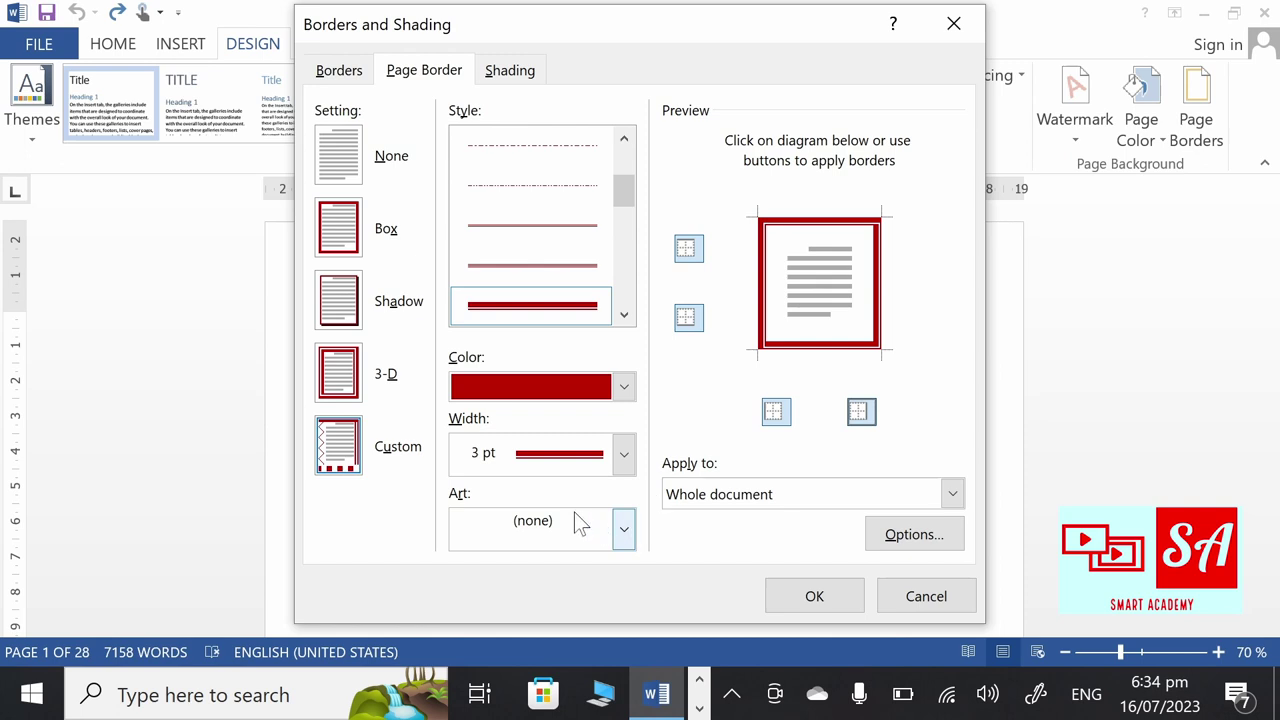
Scroll through the Art border list and pick a decorative pattern
click(624, 530)
click(625, 497)
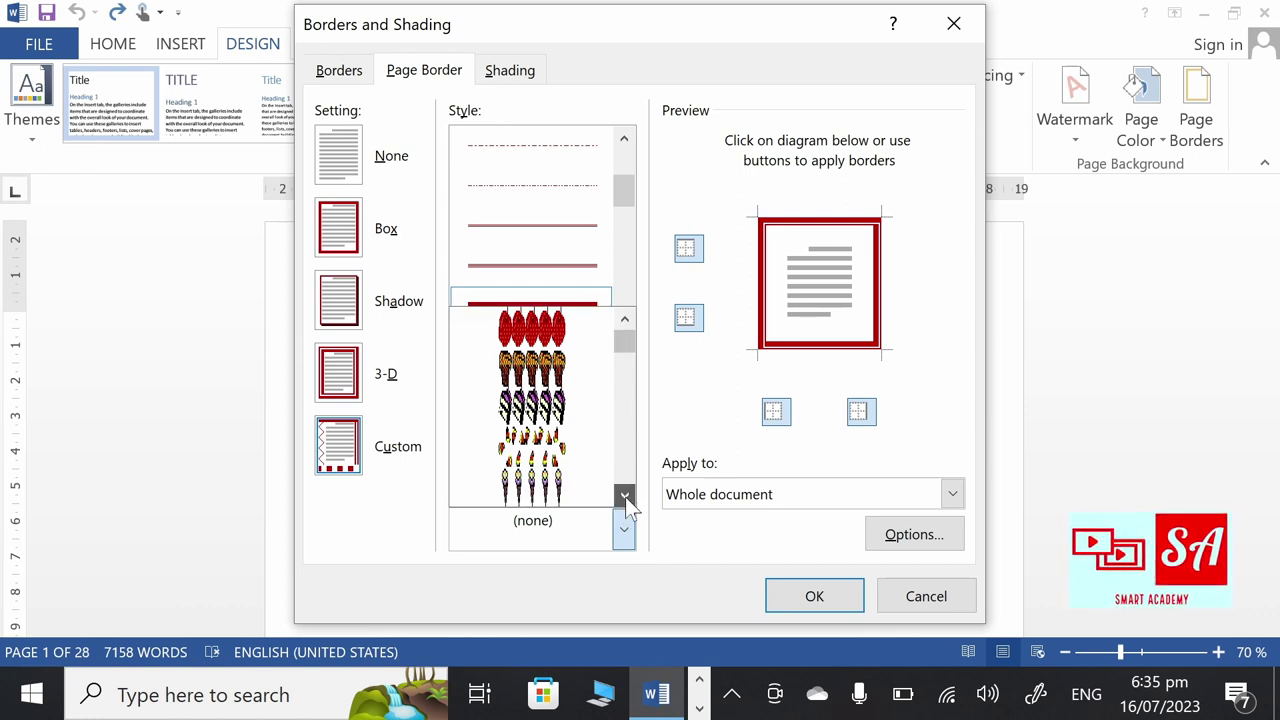
click(625, 497)
click(625, 497)
click(625, 497)
click(625, 497)
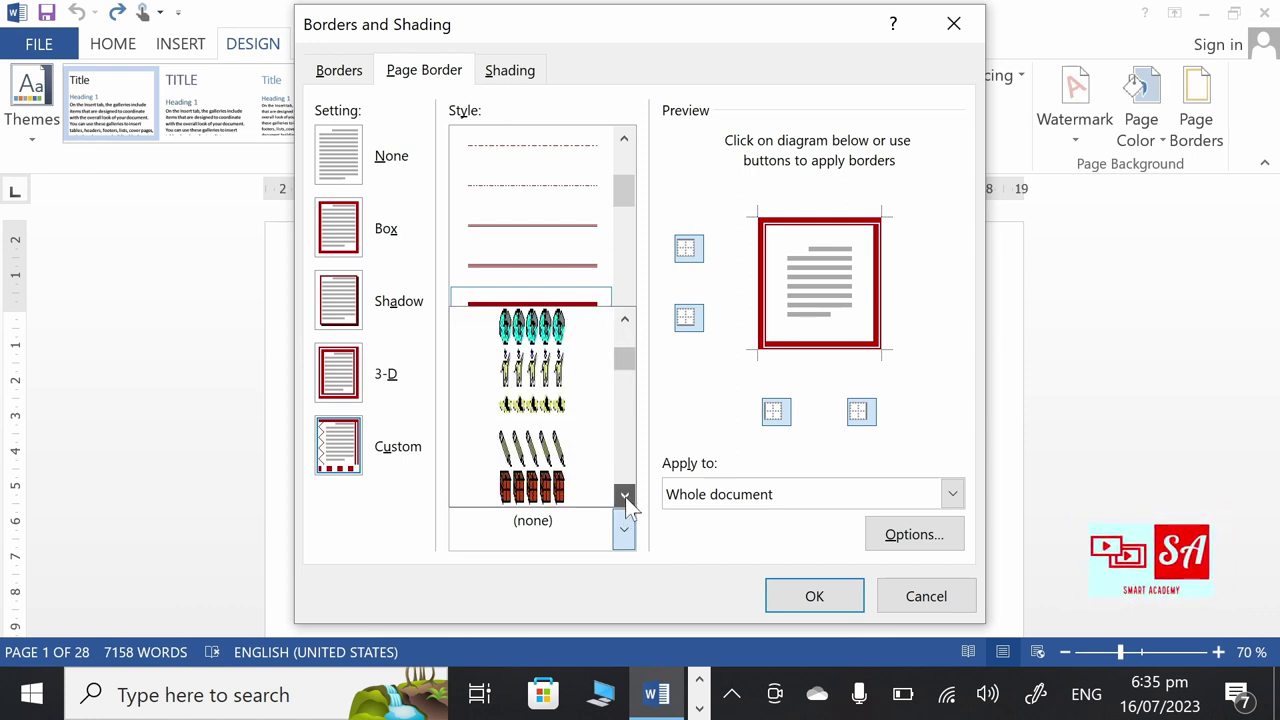
click(625, 497)
click(625, 497)
click(625, 497)
click(625, 497)
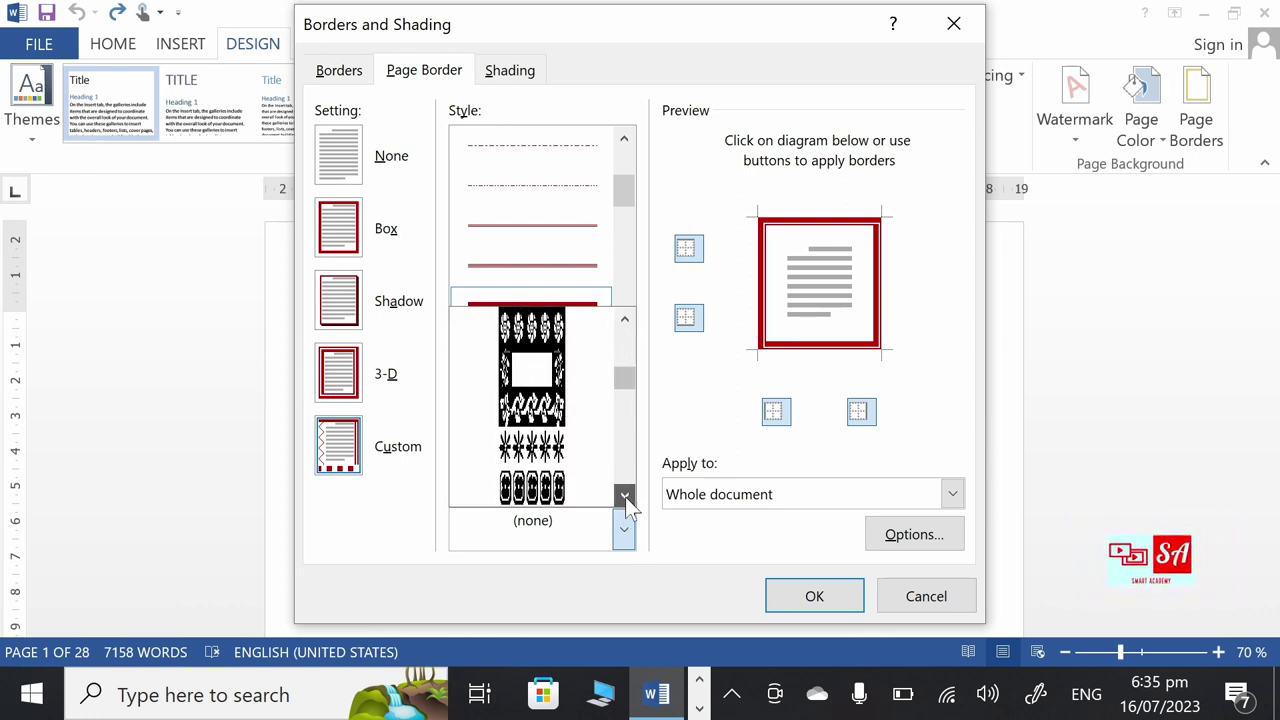
click(625, 497)
click(625, 497)
click(625, 497)
click(625, 497)
click(625, 497)
click(625, 497)
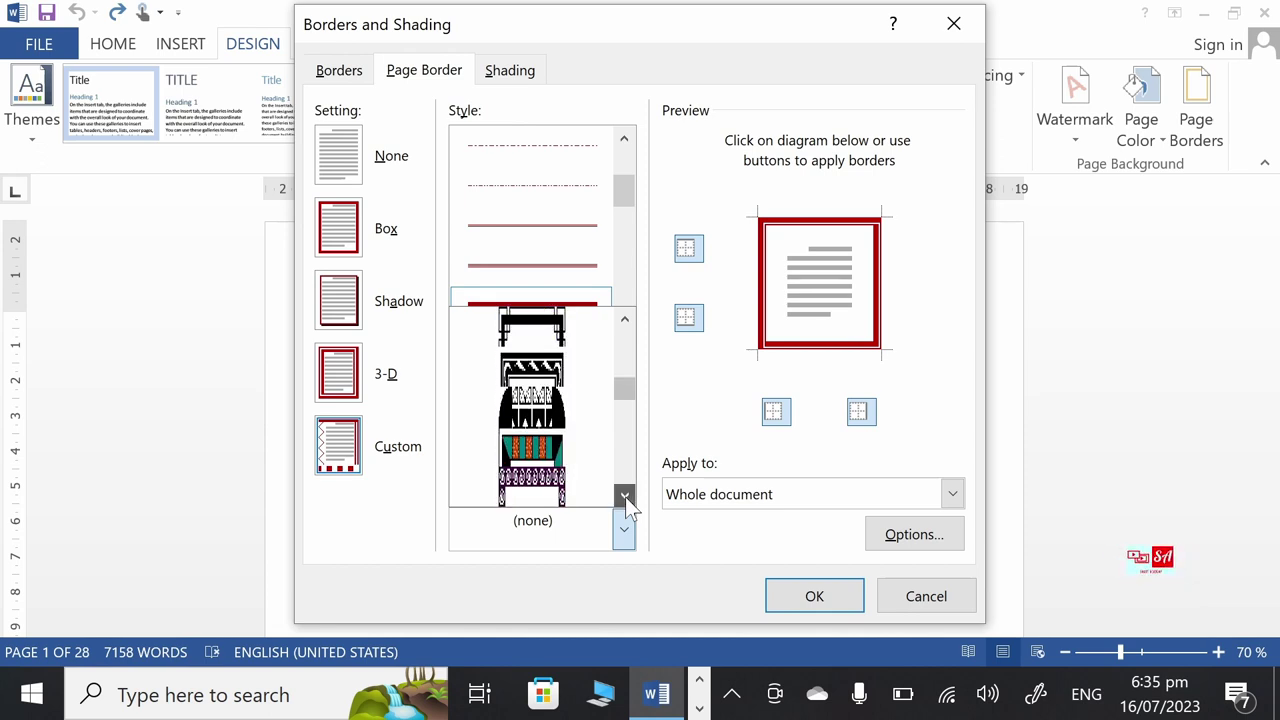
click(625, 497)
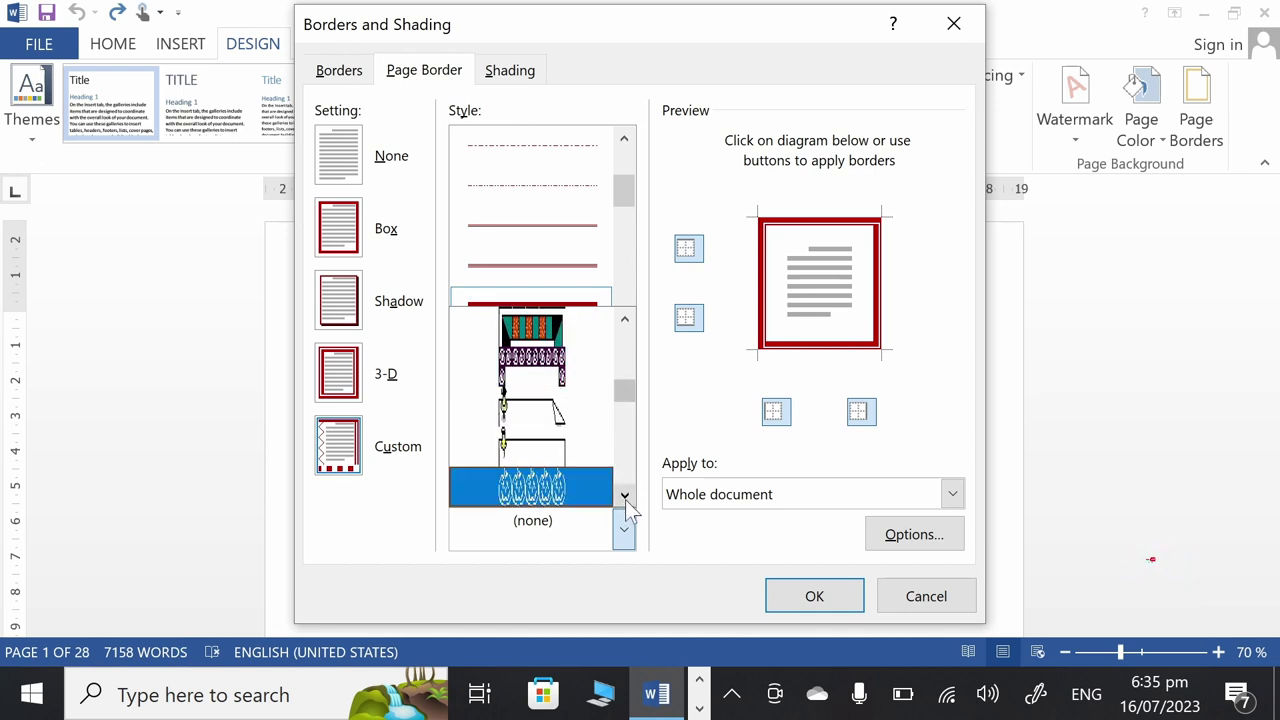
click(625, 497)
click(625, 497)
click(625, 497)
click(625, 497)
click(625, 497)
click(625, 497)
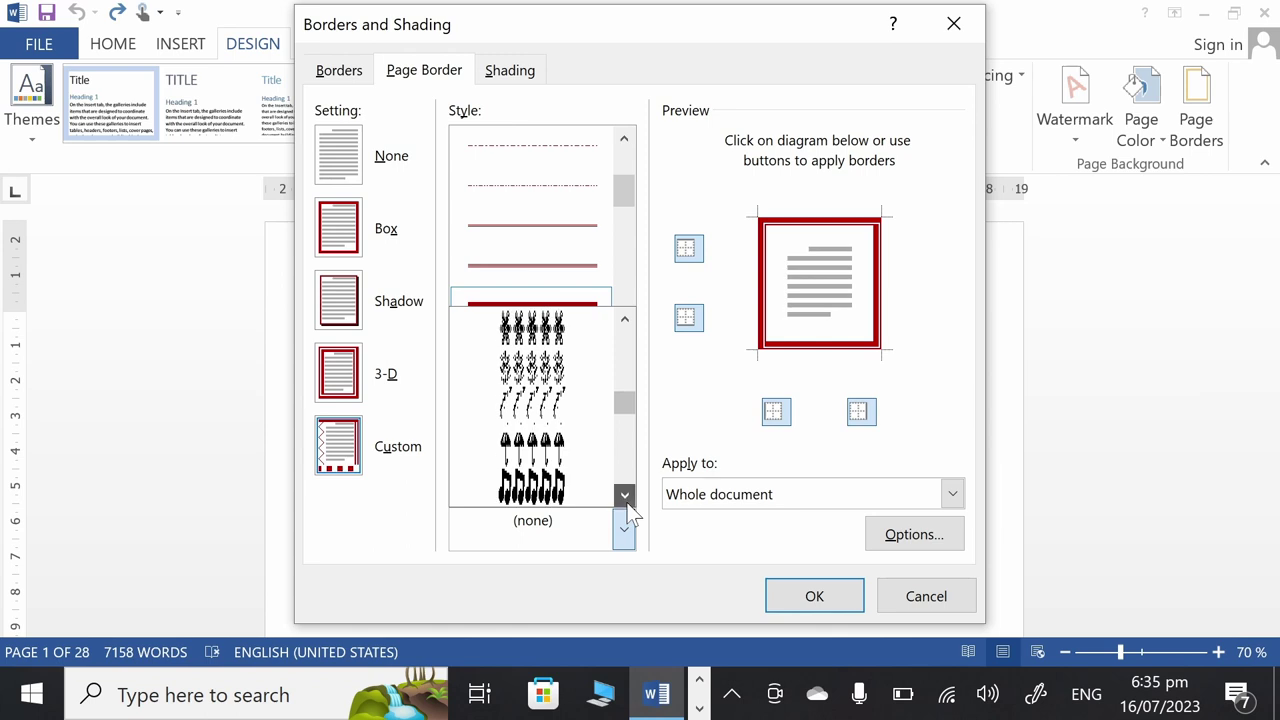
click(625, 497)
click(625, 497)
click(625, 497)
click(625, 497)
click(625, 497)
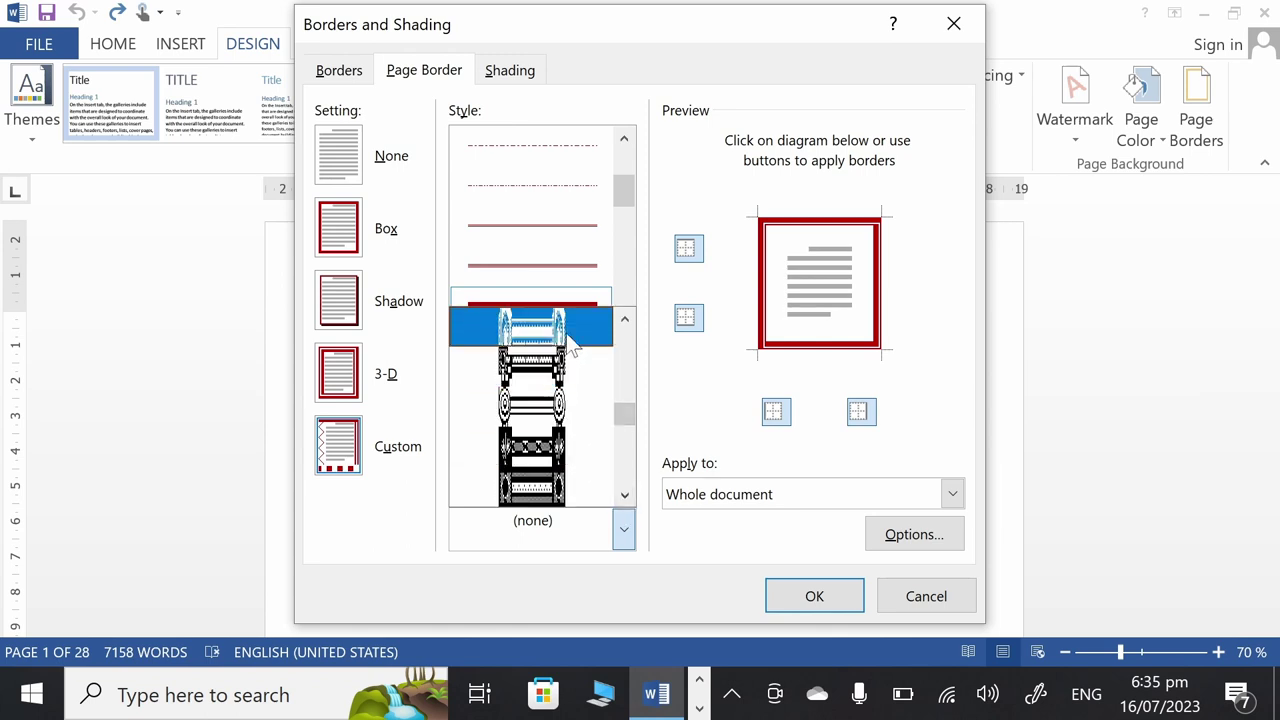
click(560, 450)
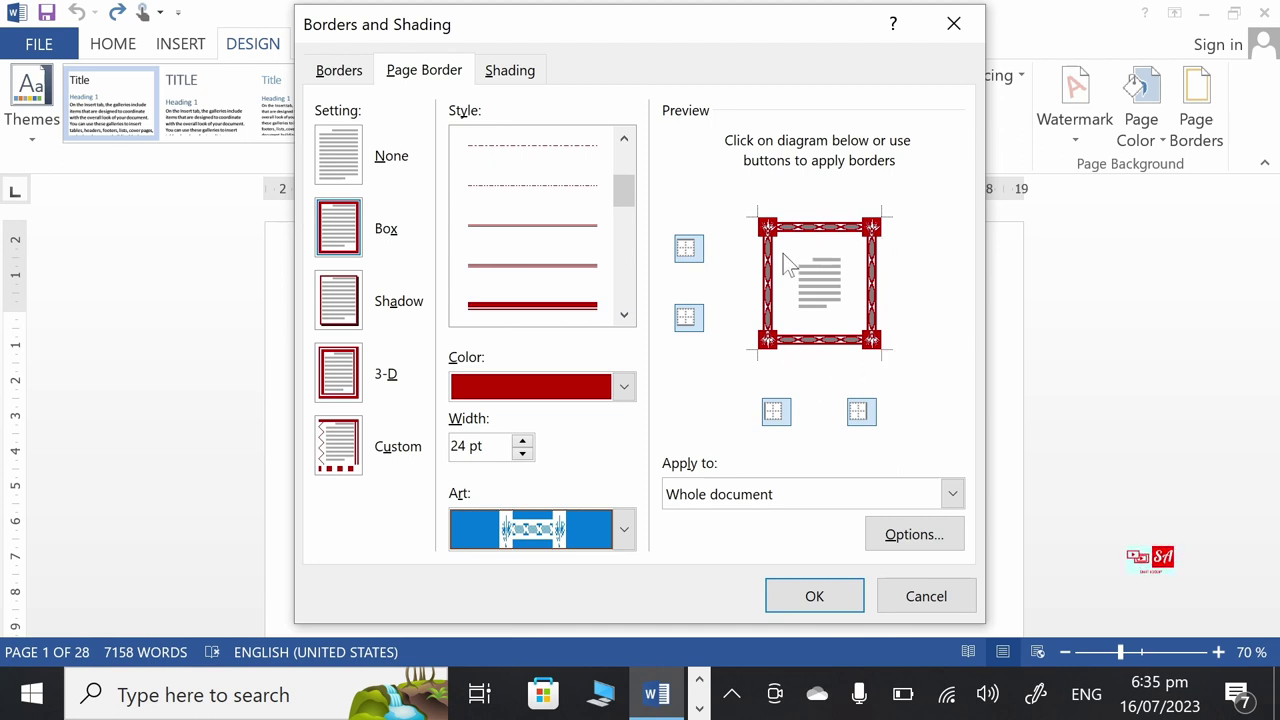
Set the red art border width to 25 pt and apply it
click(524, 445)
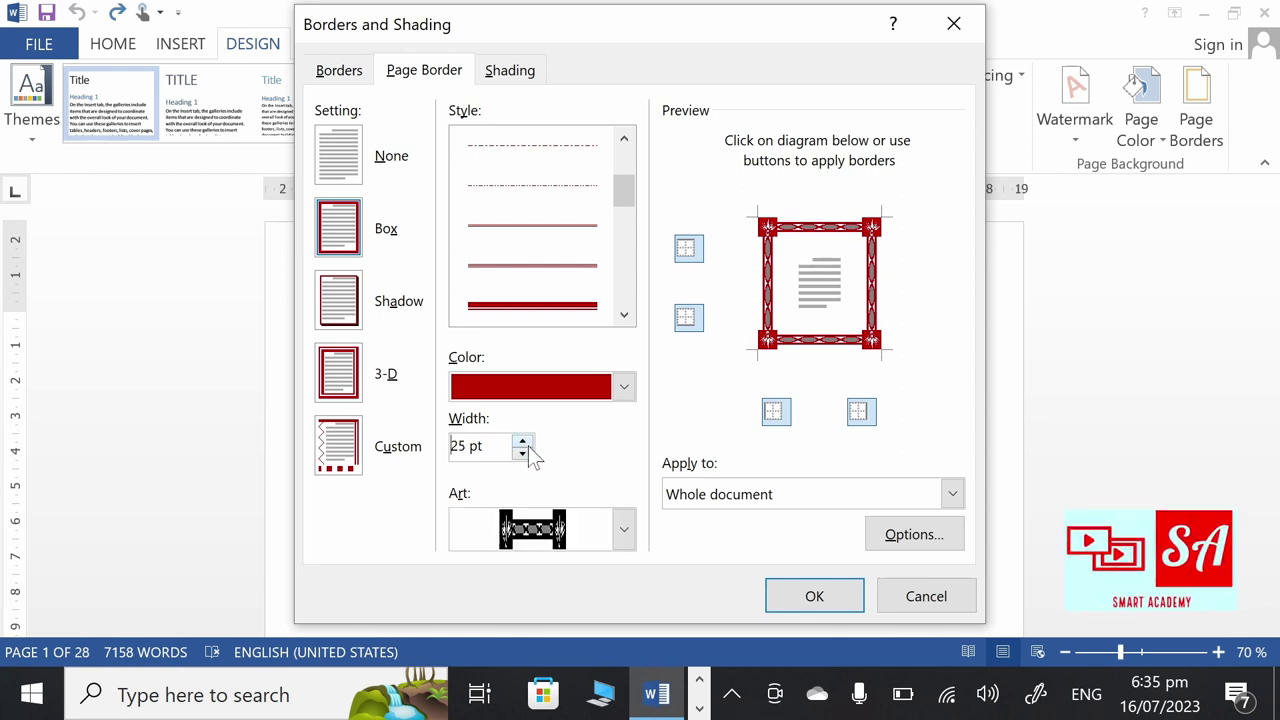
click(524, 445)
click(524, 445)
click(524, 445)
click(526, 453)
click(526, 453)
click(526, 453)
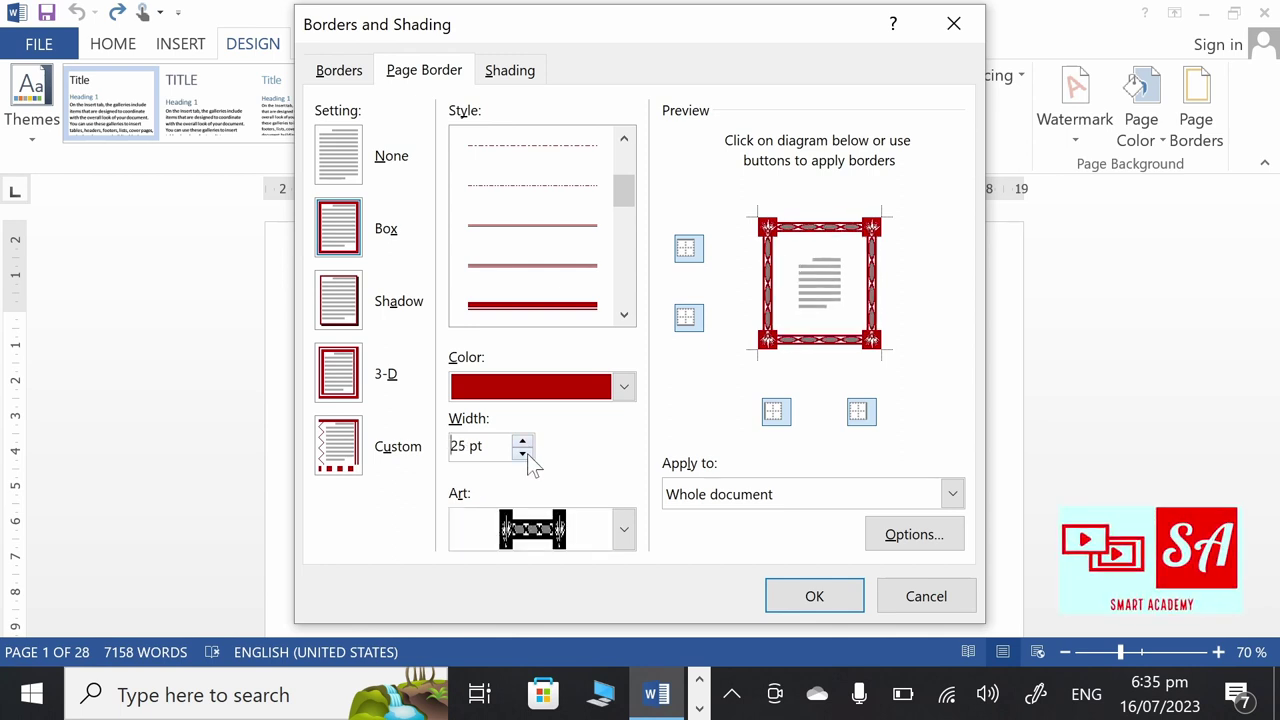
click(816, 598)
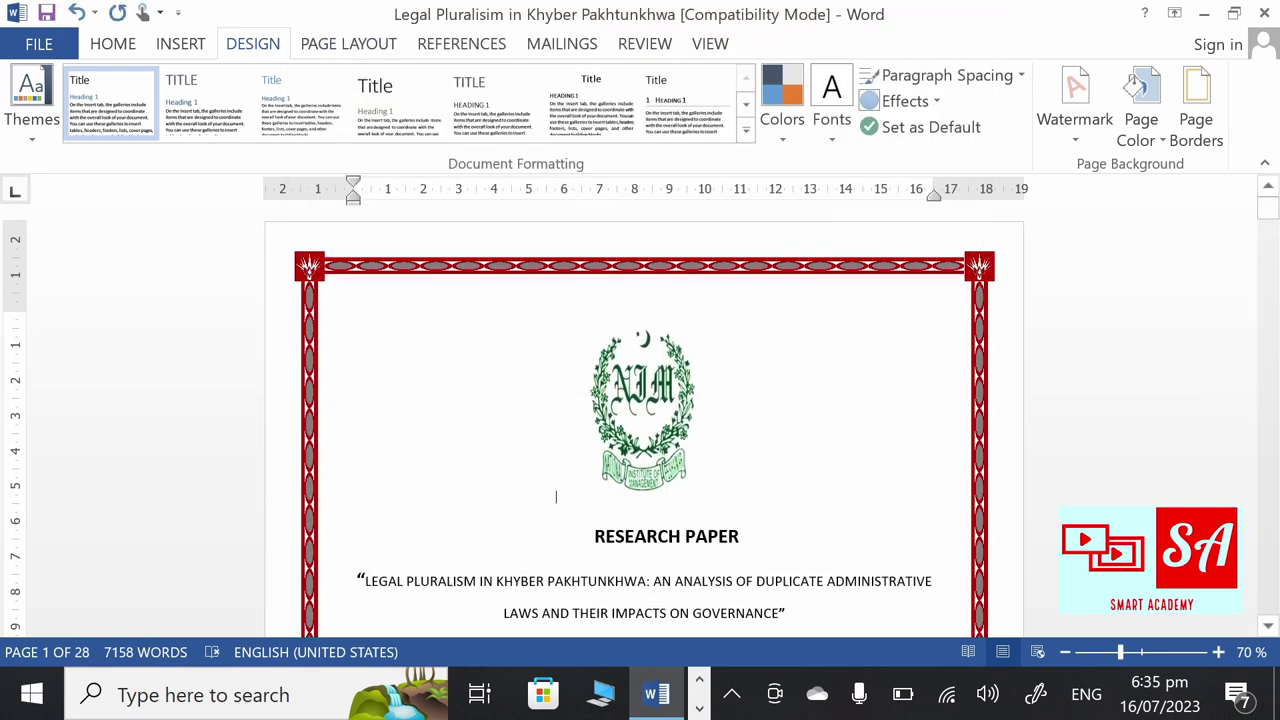
Scroll through the research paper to check the red art border on its pages
scroll(645, 420, down, 5)
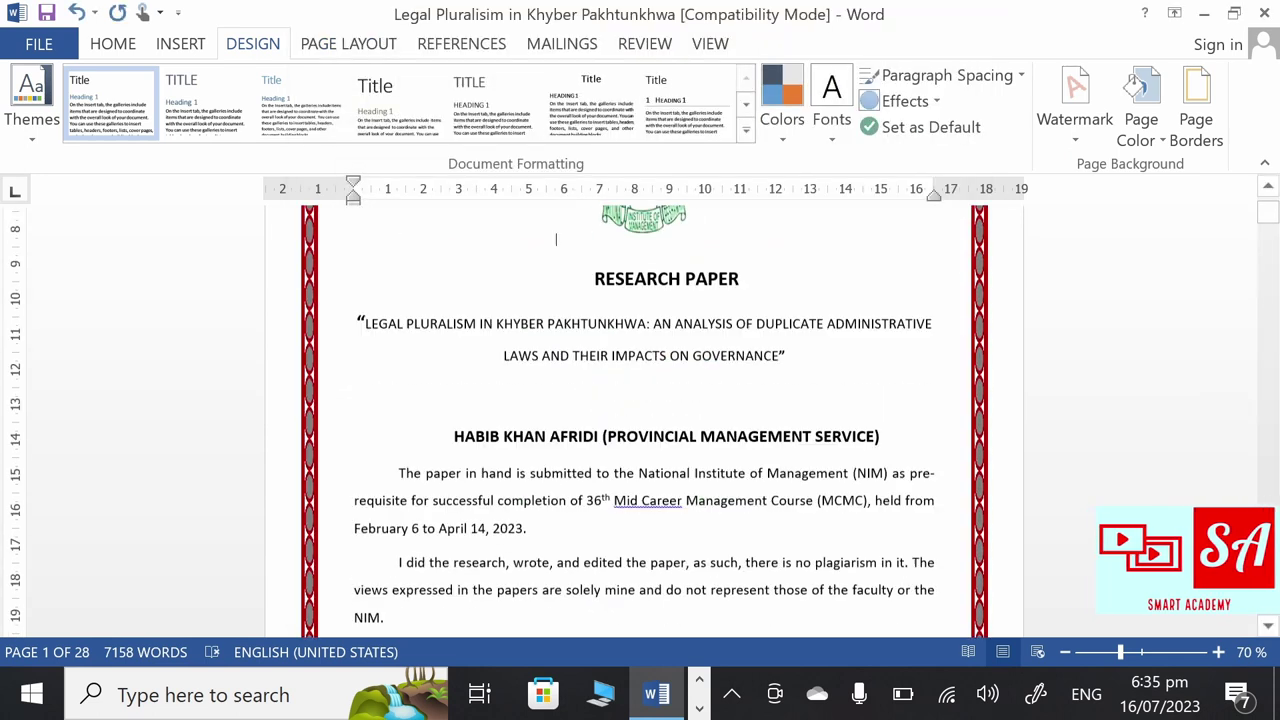
scroll(645, 420, down, 10)
scroll(645, 420, down, 10)
scroll(645, 420, down, 10)
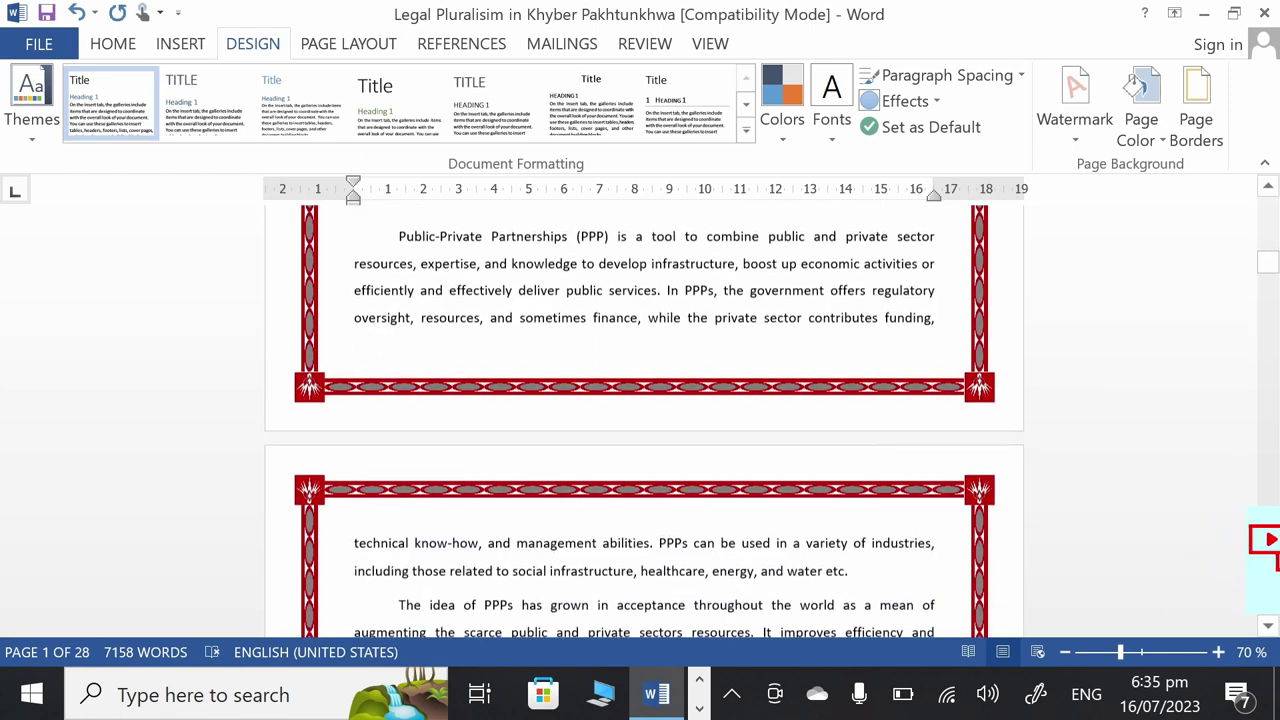
scroll(645, 420, up, 15)
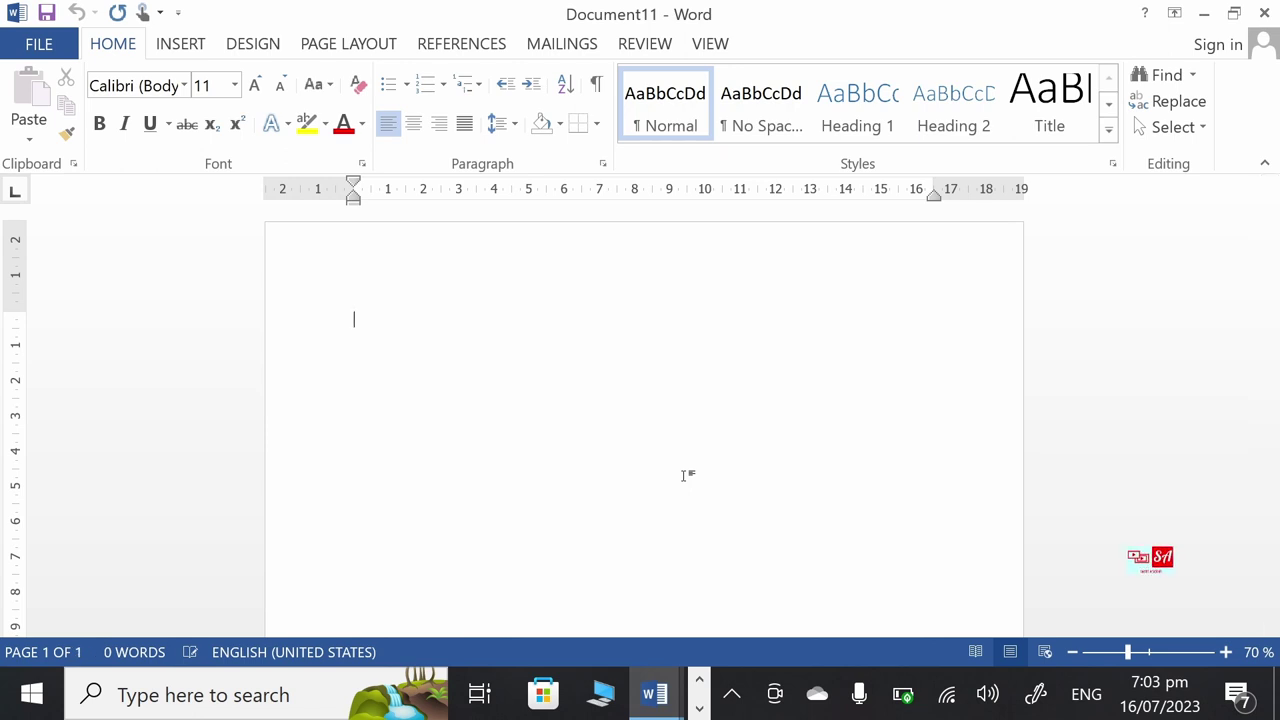
Type 'Title Page' and insert a Next Page section break after it
text(Title)
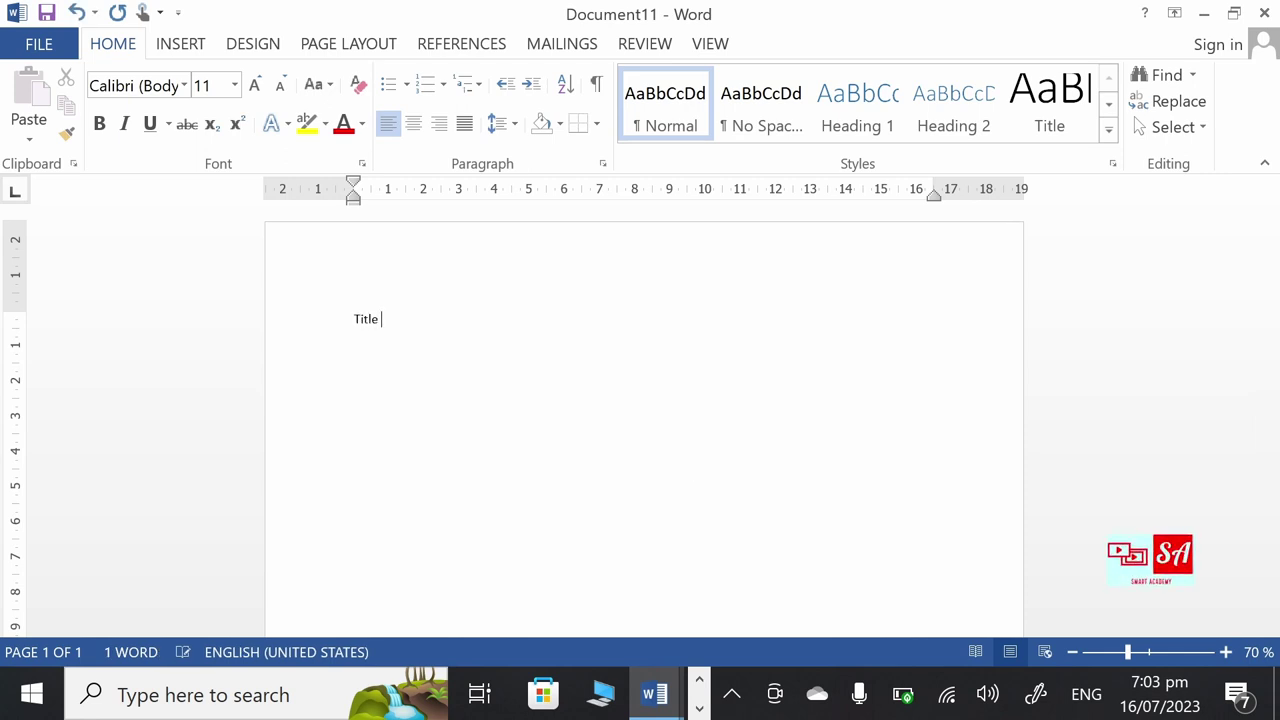
text( Page)
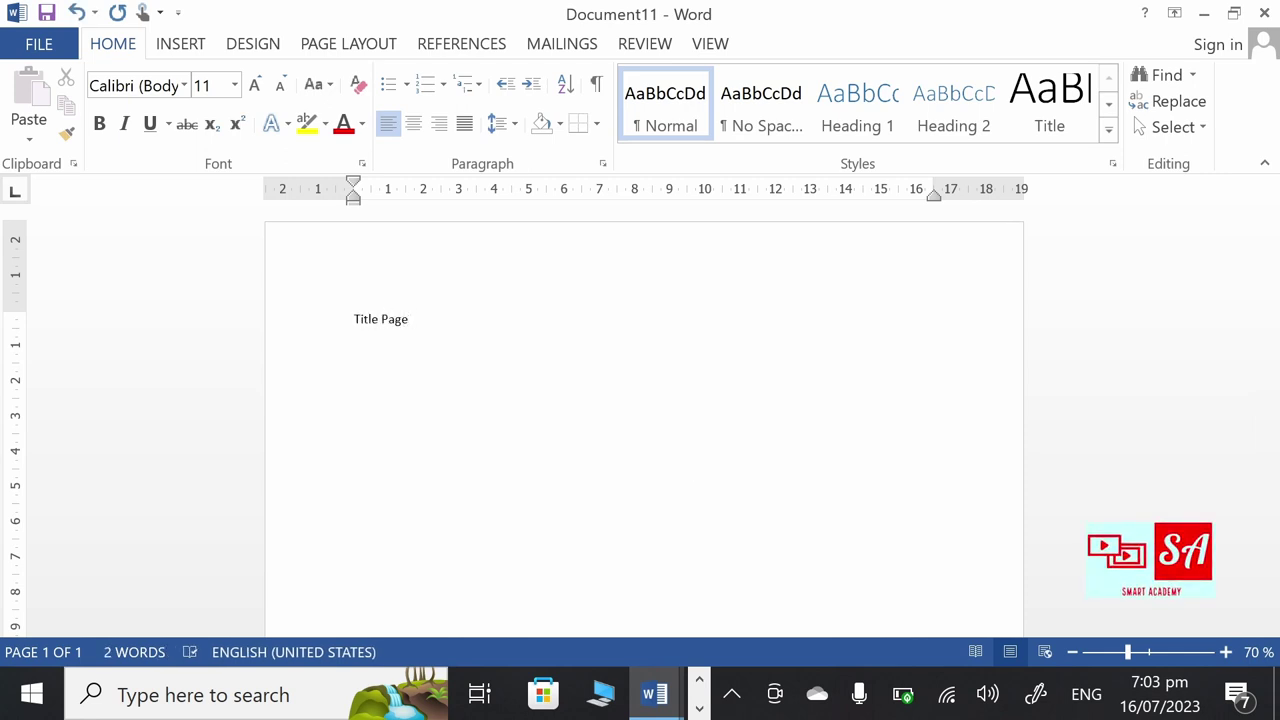
key(Return)
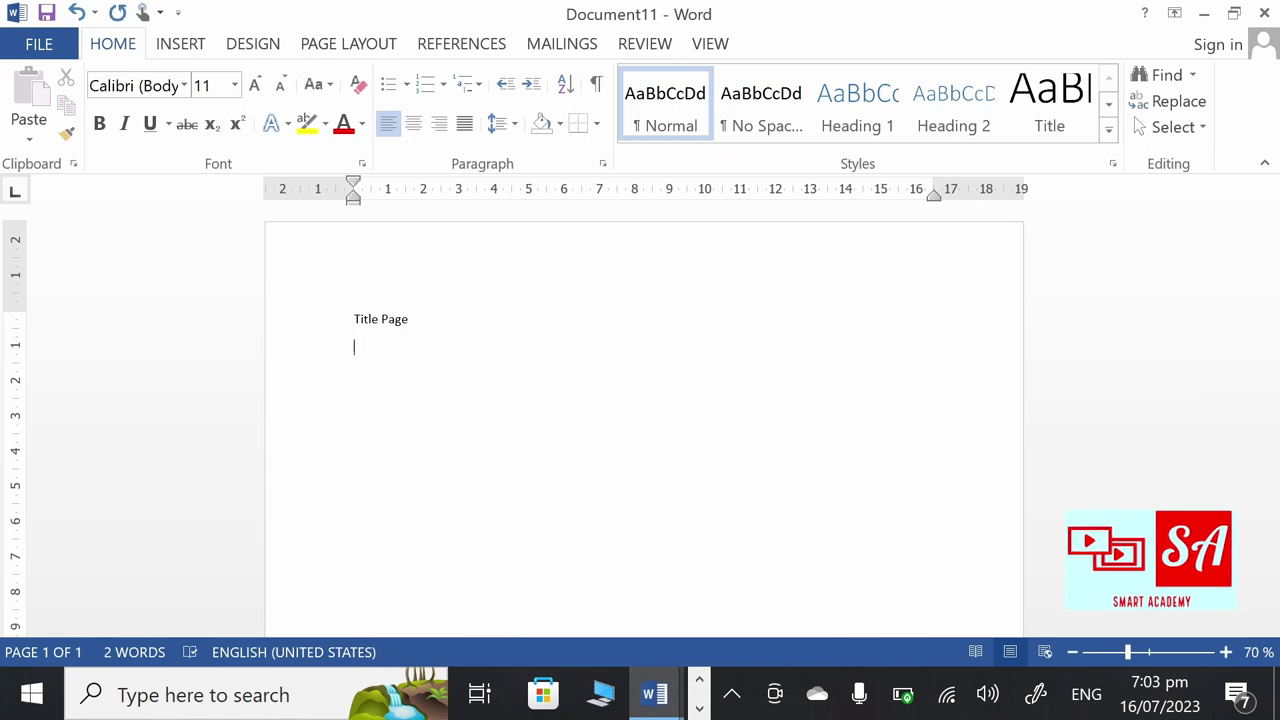
click(369, 49)
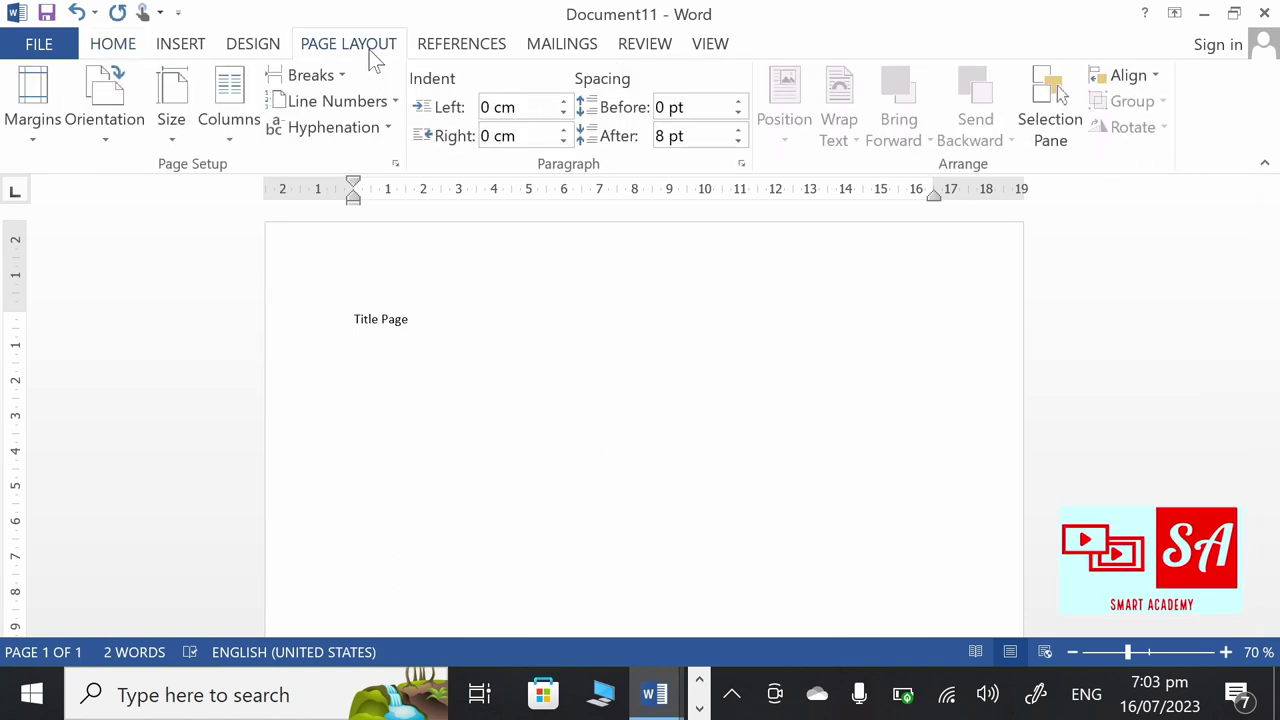
click(335, 80)
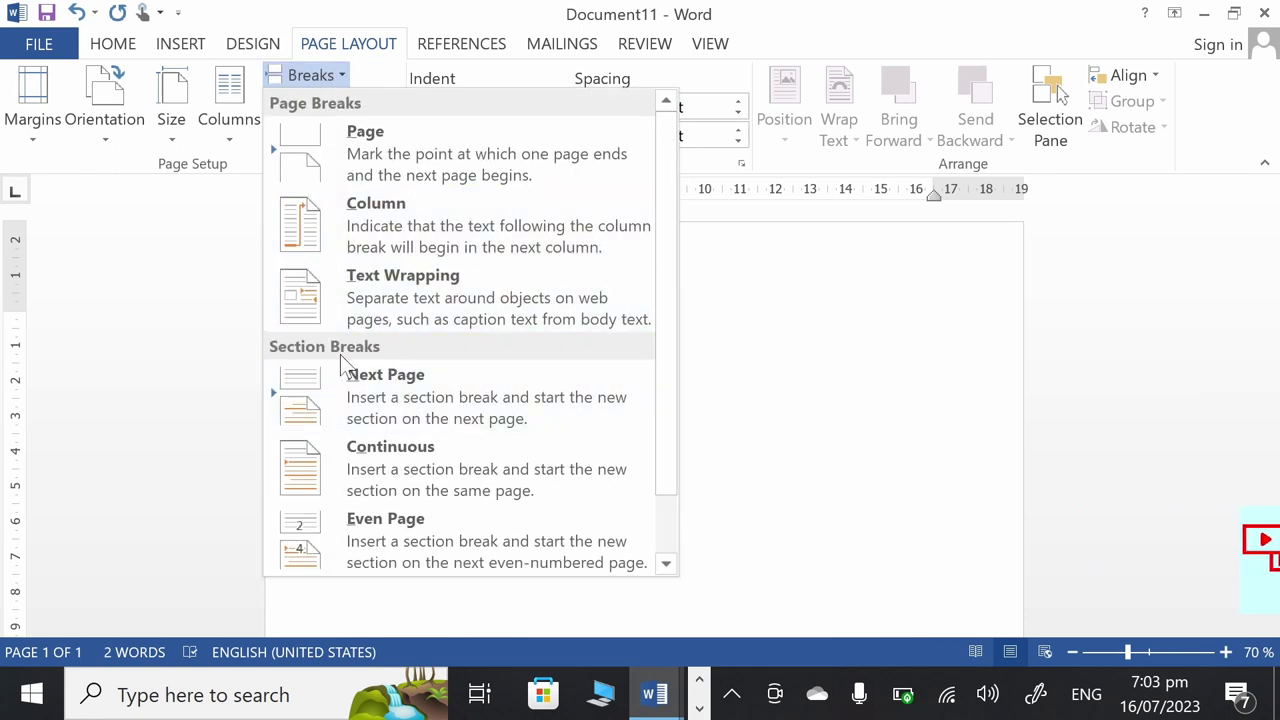
click(419, 389)
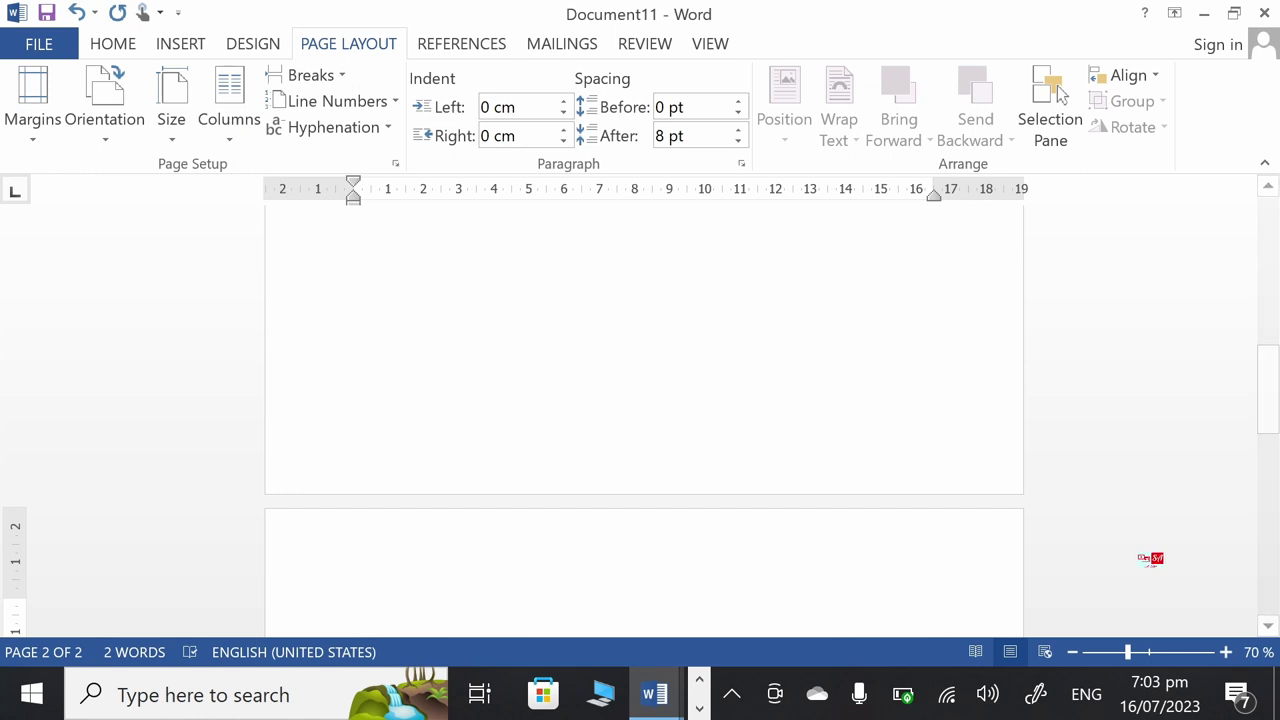
Add a centred 'Preliminary of Research' heading followed by blank lines
text(Preliminar)
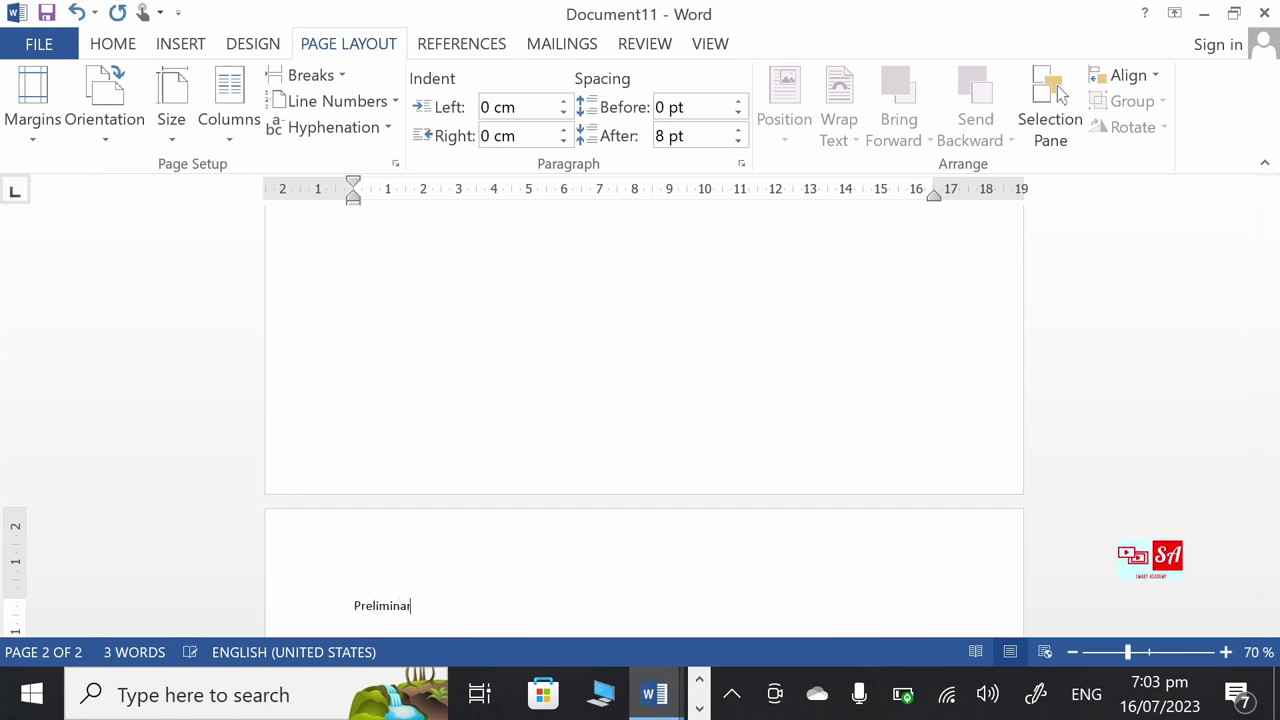
text(y of Rese)
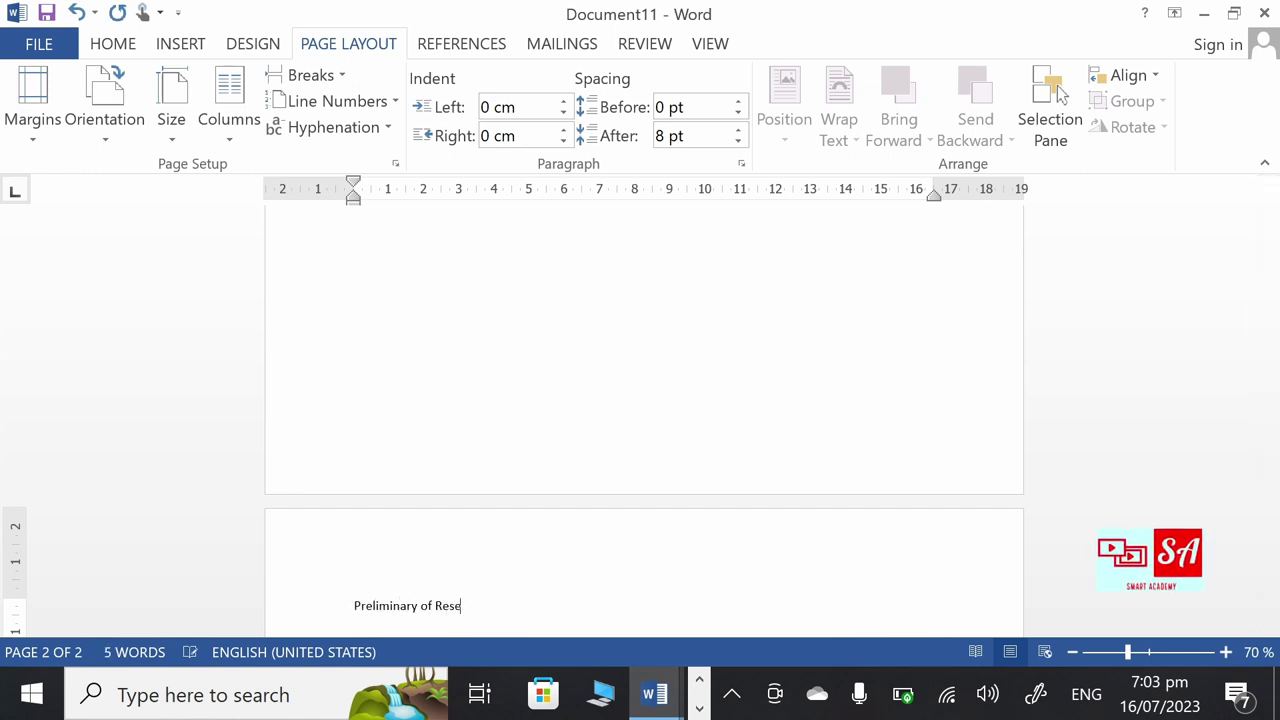
text(arch)
key(ctrl+e)
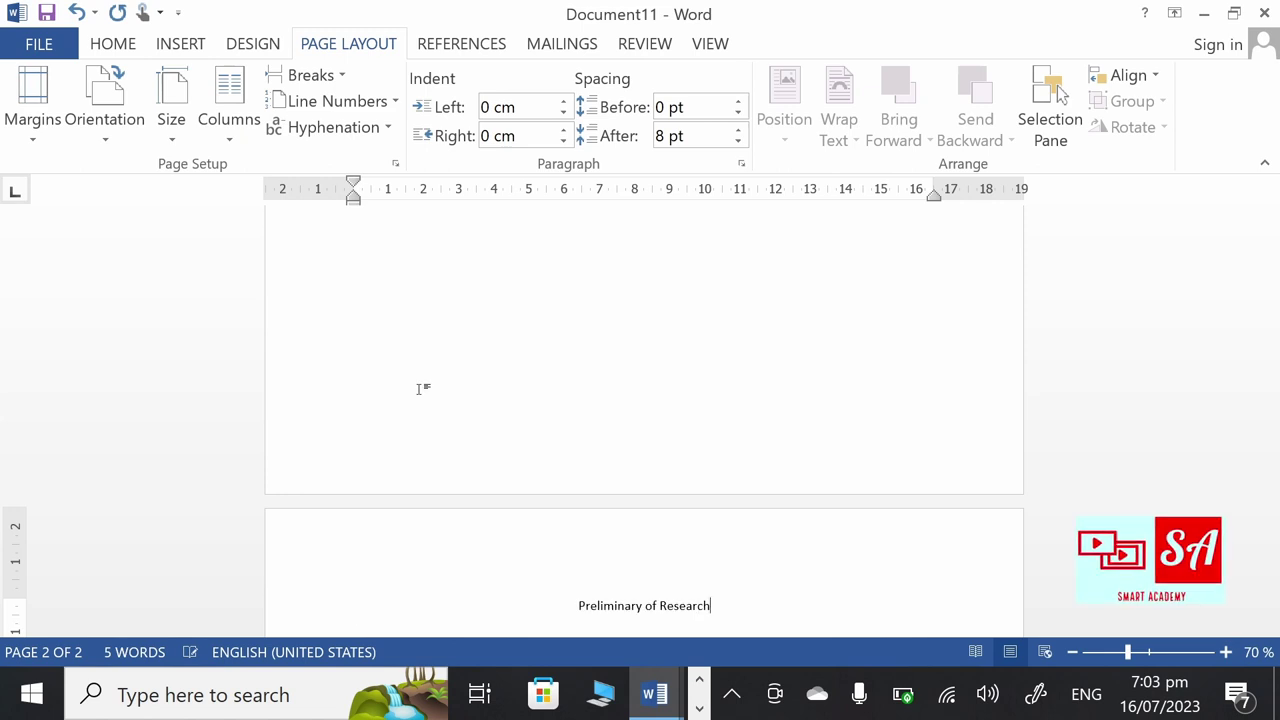
key(Return)
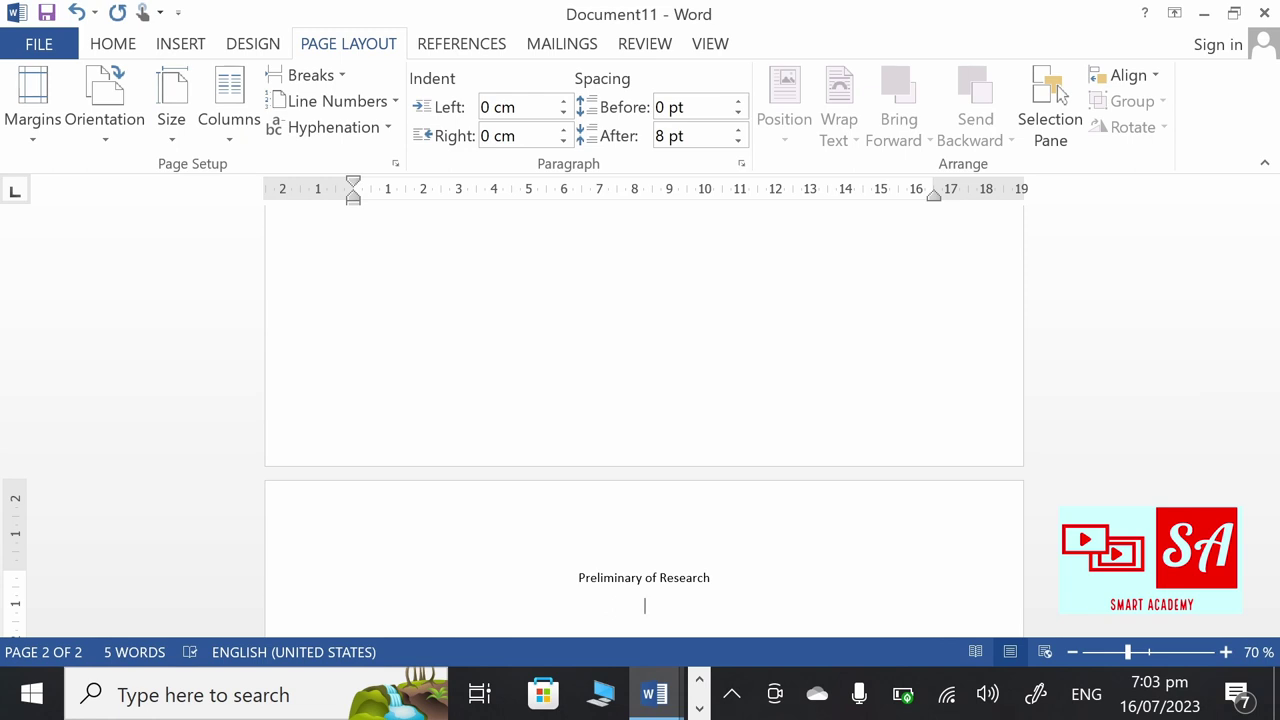
key(Return)
key(Return)
key(Return)
key(Return)
key(Return)
key(Return)
key(Return)
key(Return)
key(Return)
key(Return)
key(Return)
key(Return)
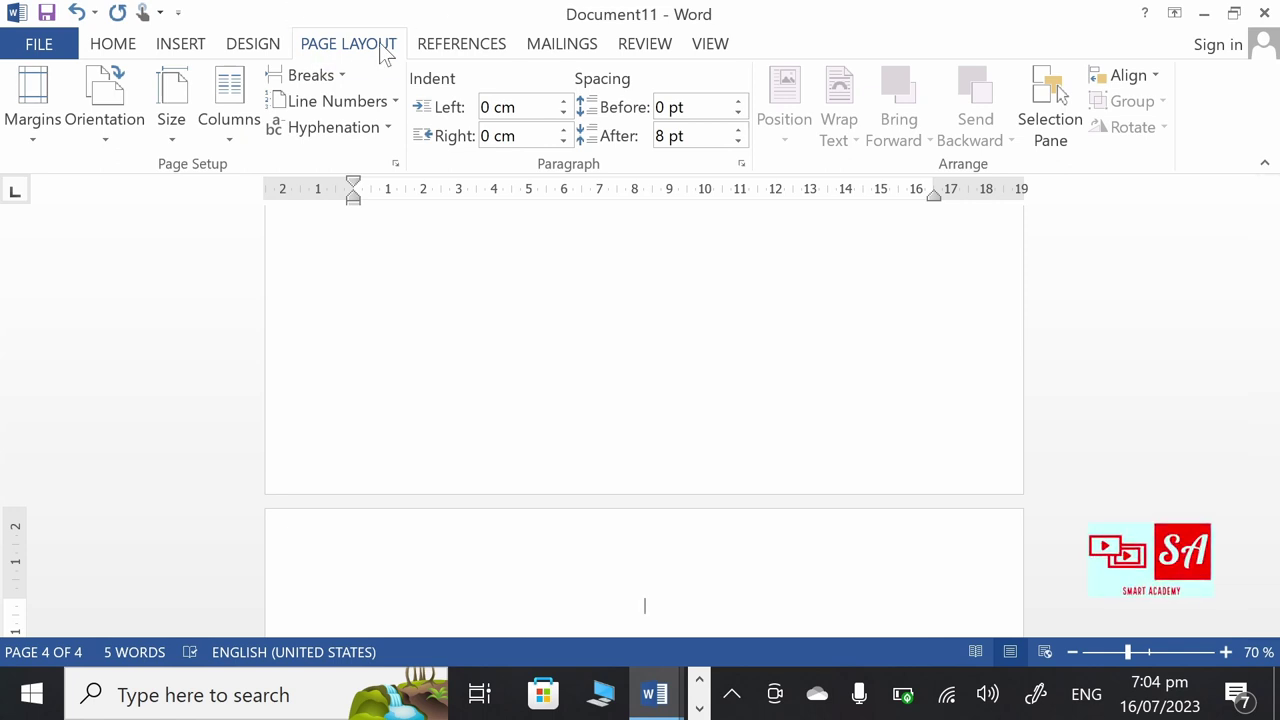
Insert another Next Page section break and type 'Main Body'
click(340, 76)
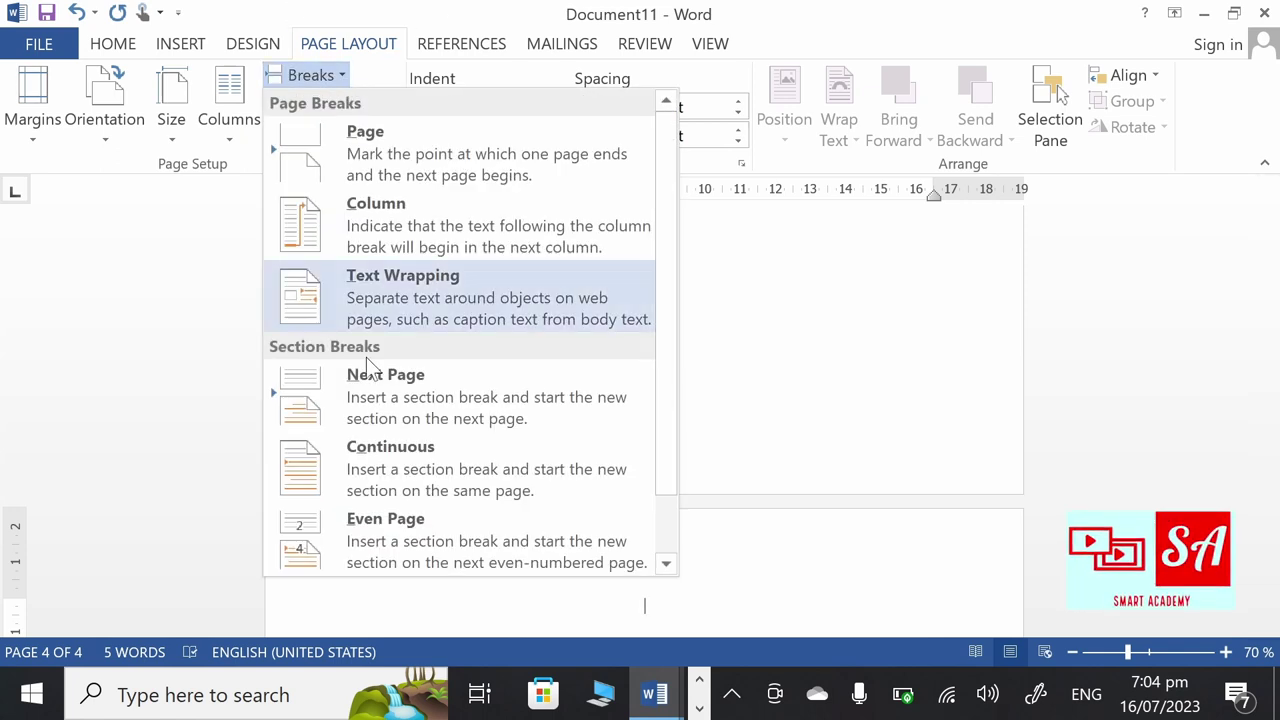
click(421, 386)
text(M)
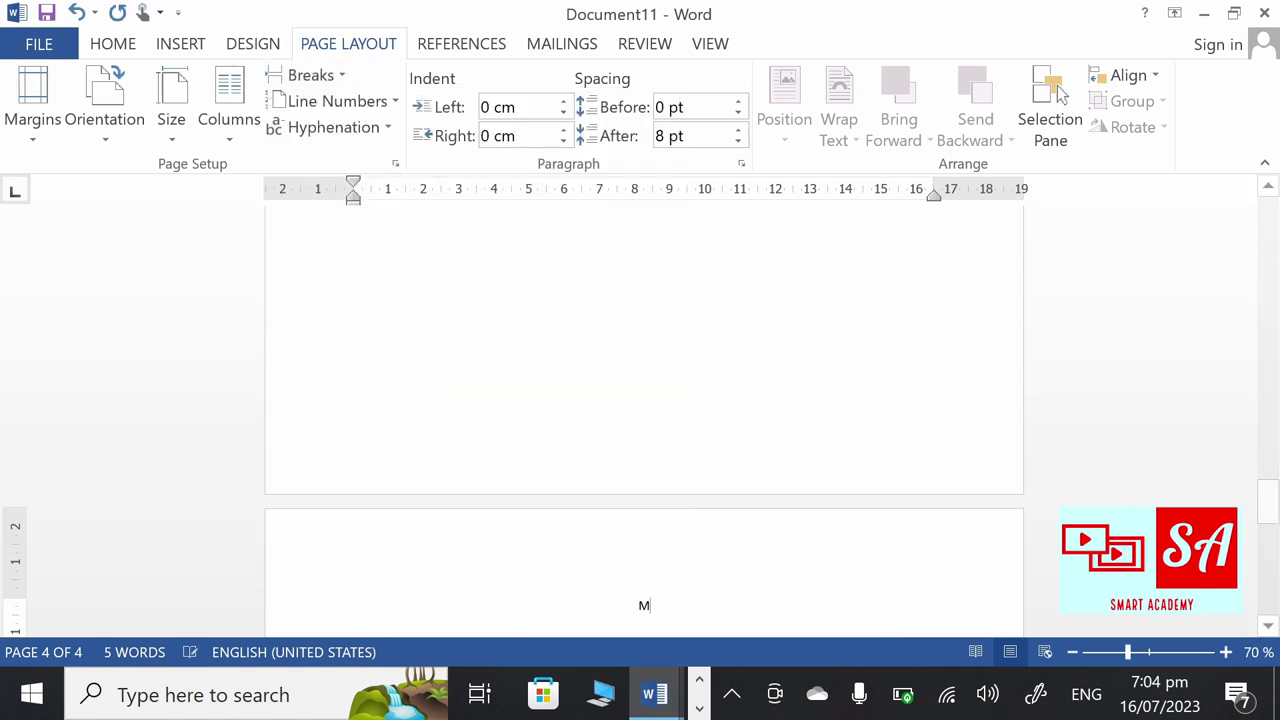
text(ain Bod)
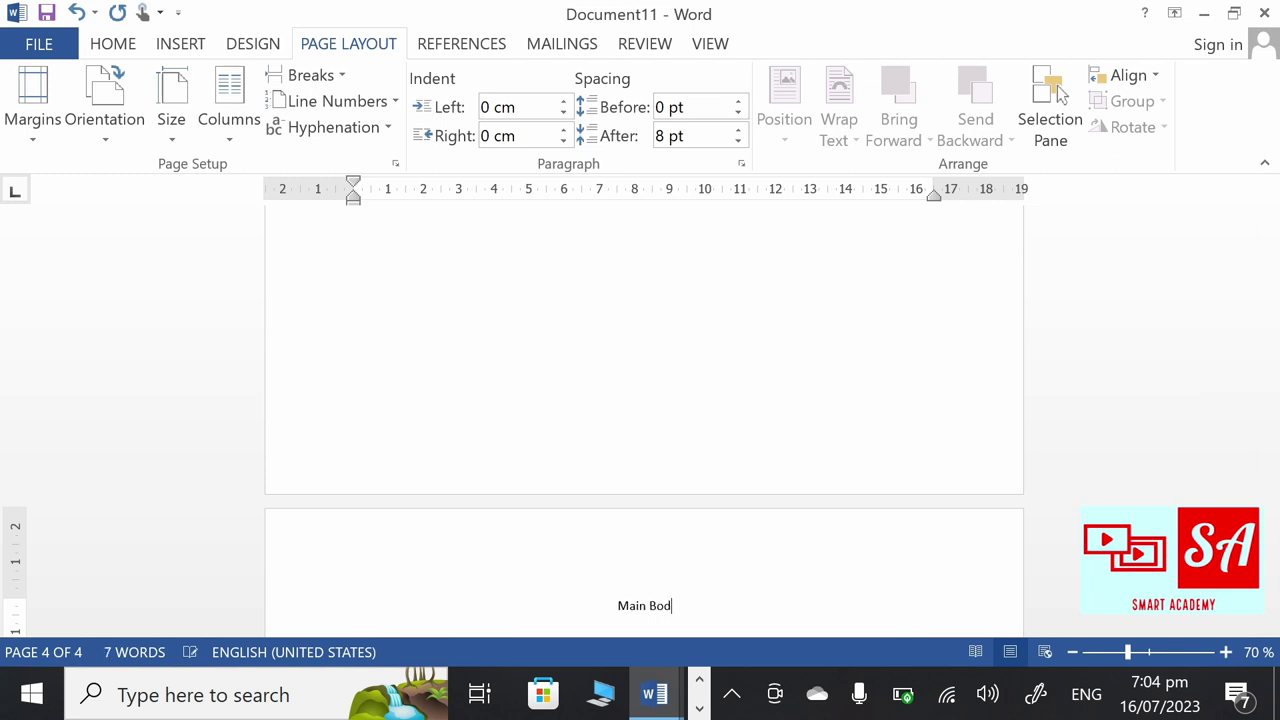
text(y)
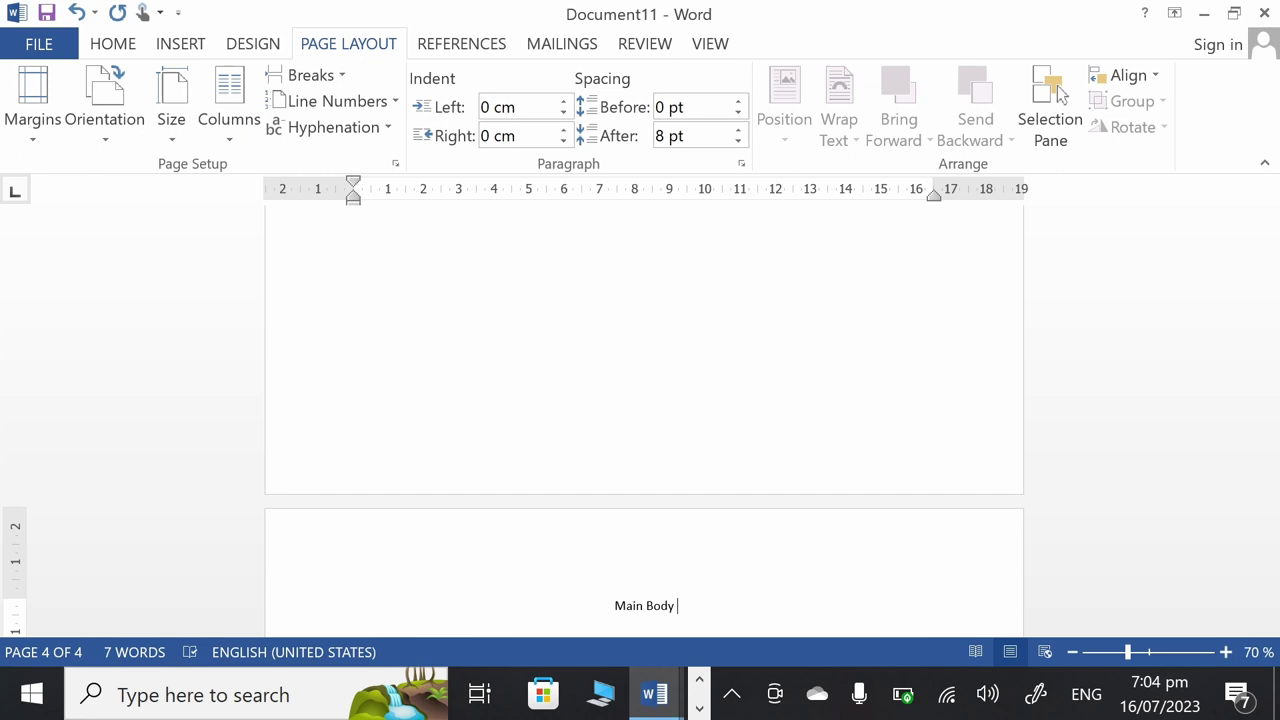
Move back up and place the cursor in the Preliminary of Research section
scroll(757, 378, up, 5)
scroll(757, 378, up, 5)
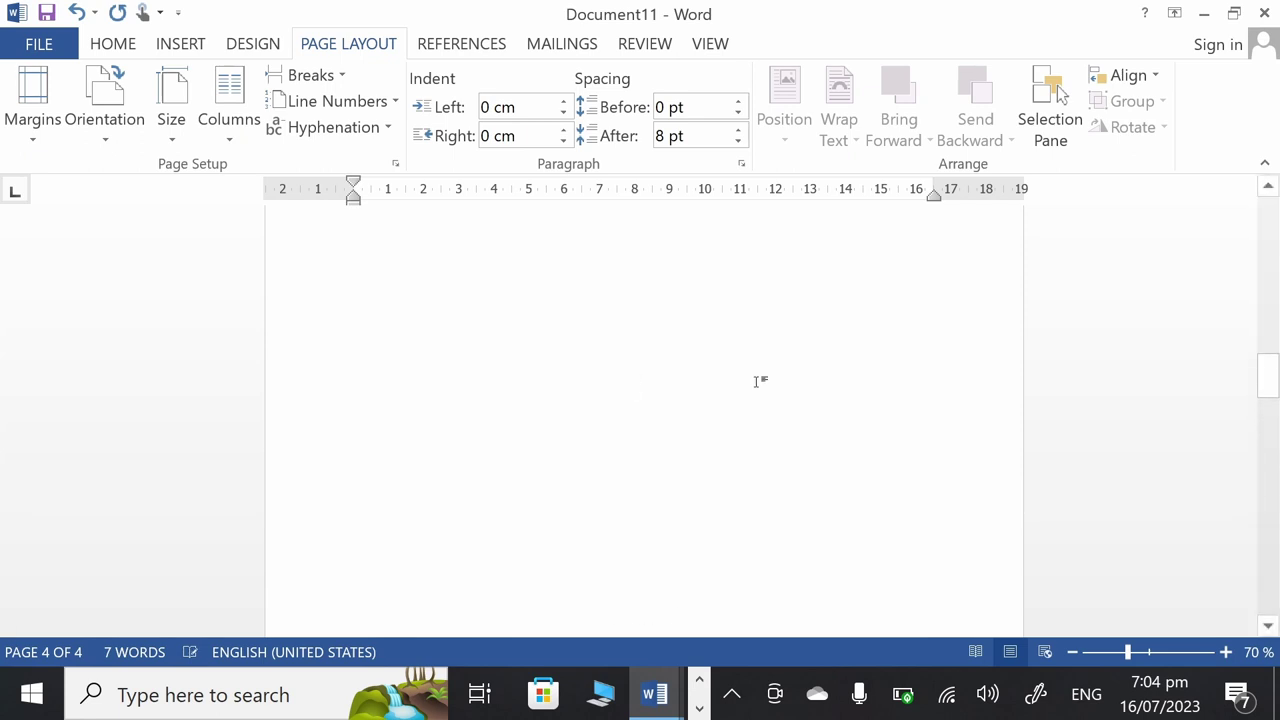
scroll(757, 378, up, 5)
scroll(757, 378, up, 5)
scroll(757, 378, down, 3)
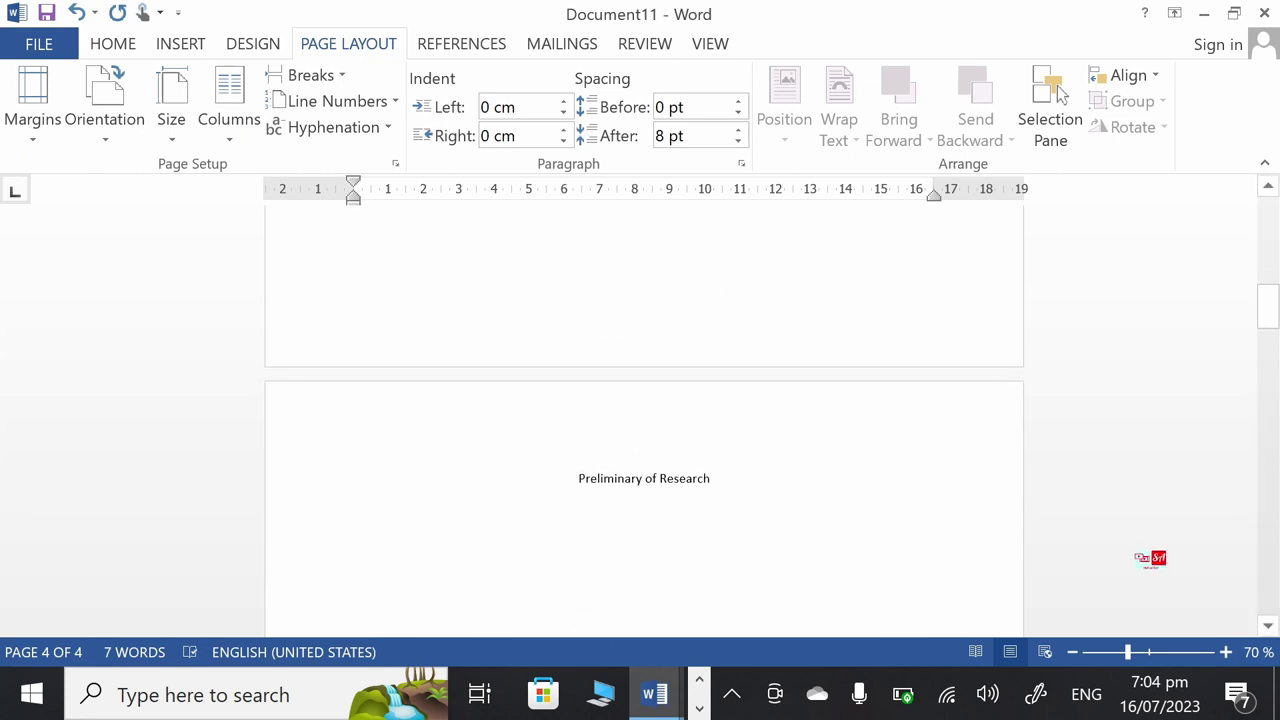
click(711, 478)
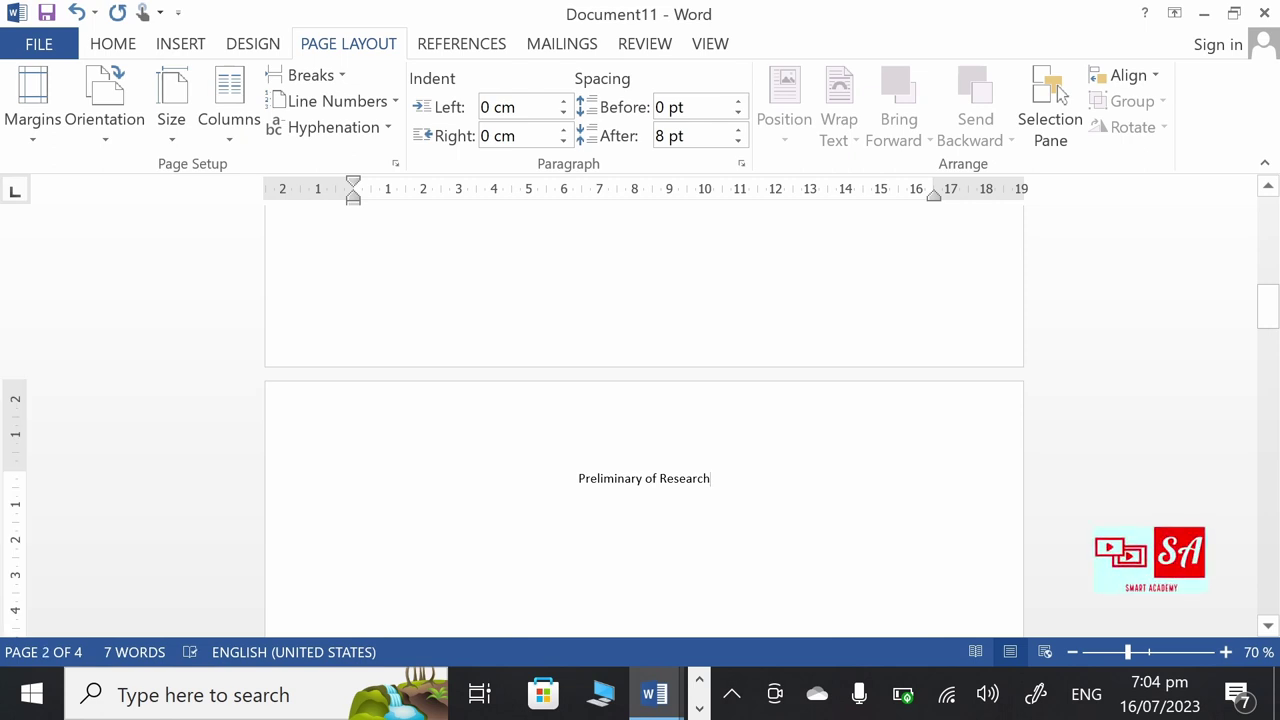
Apply a Box page border in Dark Red, 3 pt, with Apply to set to 'This section'
click(238, 45)
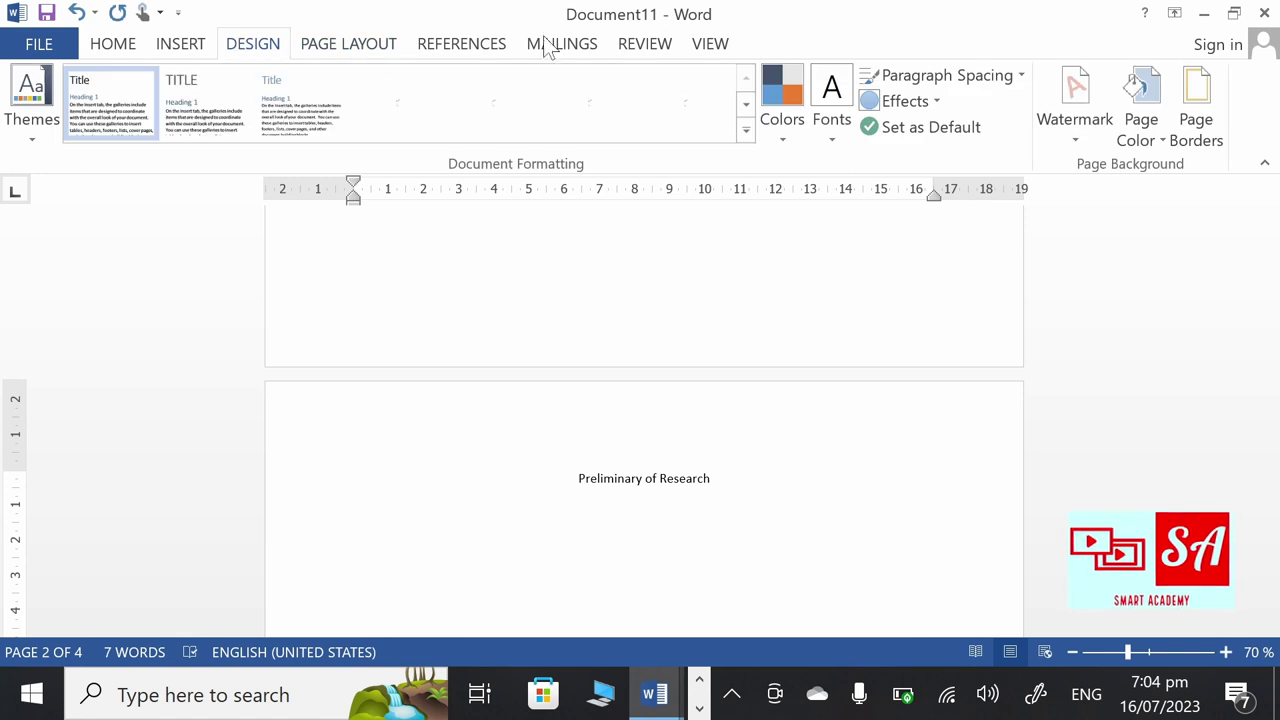
click(1202, 130)
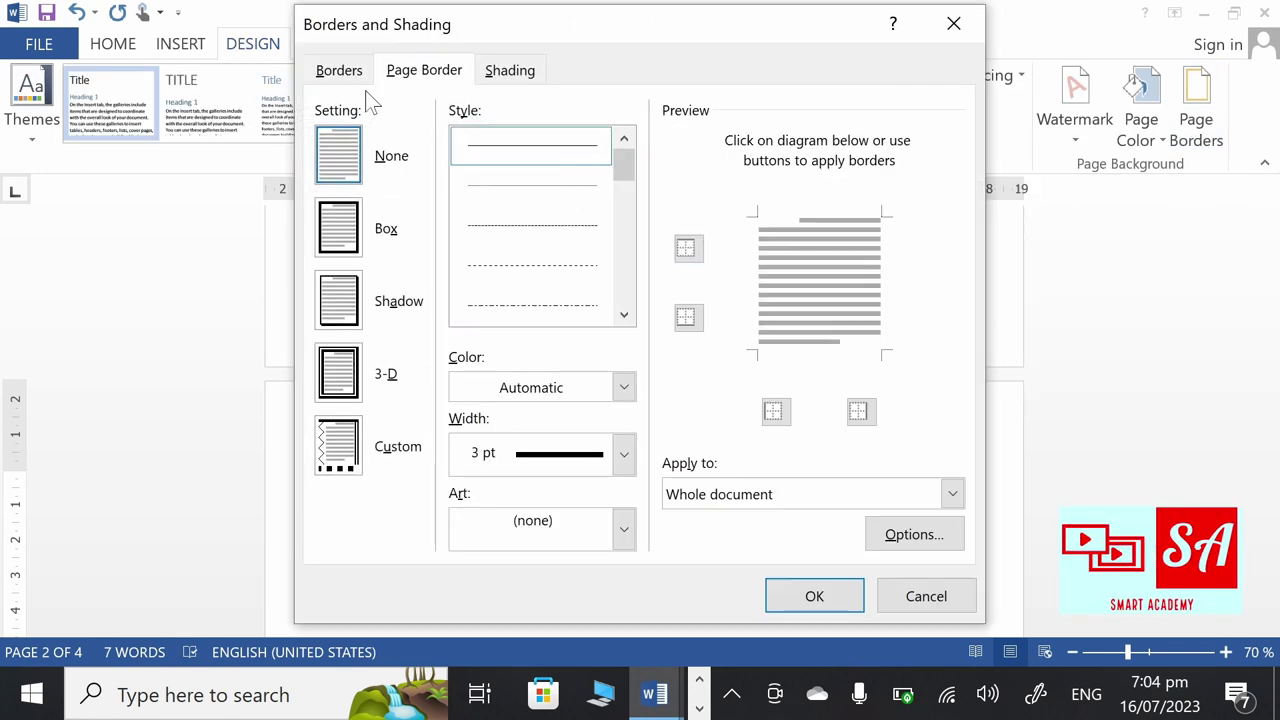
click(338, 248)
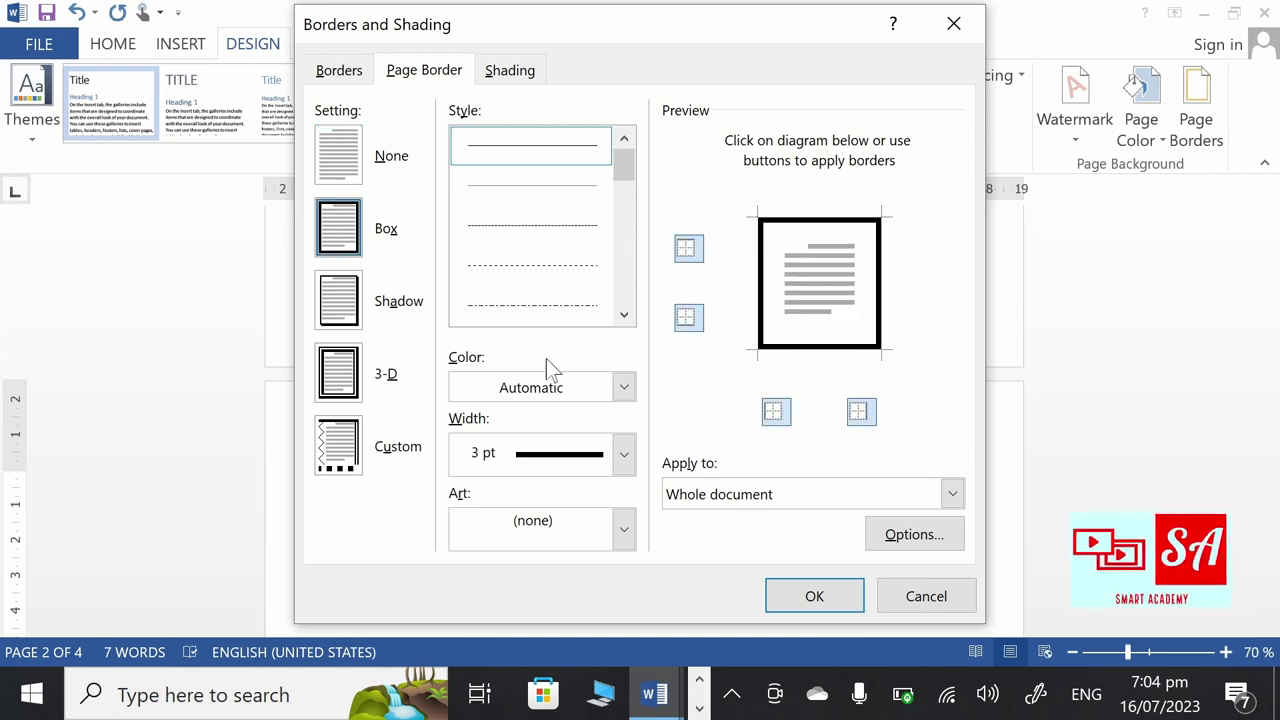
click(620, 389)
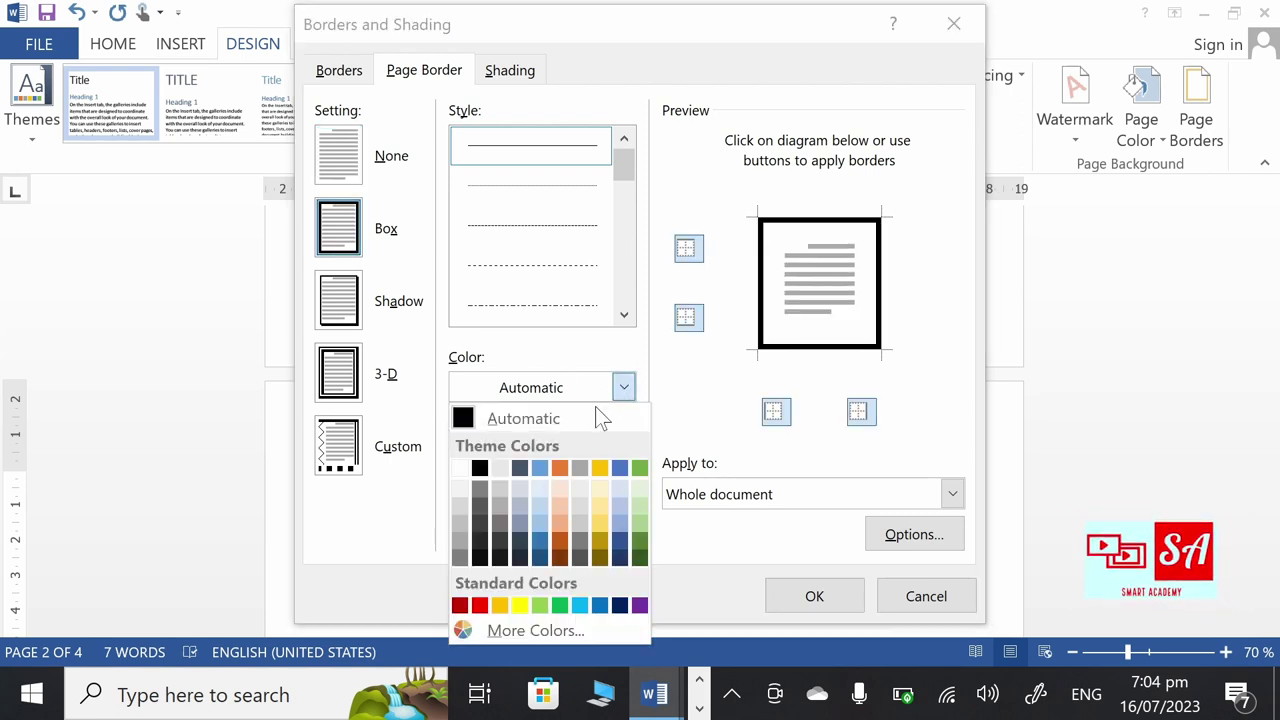
click(460, 605)
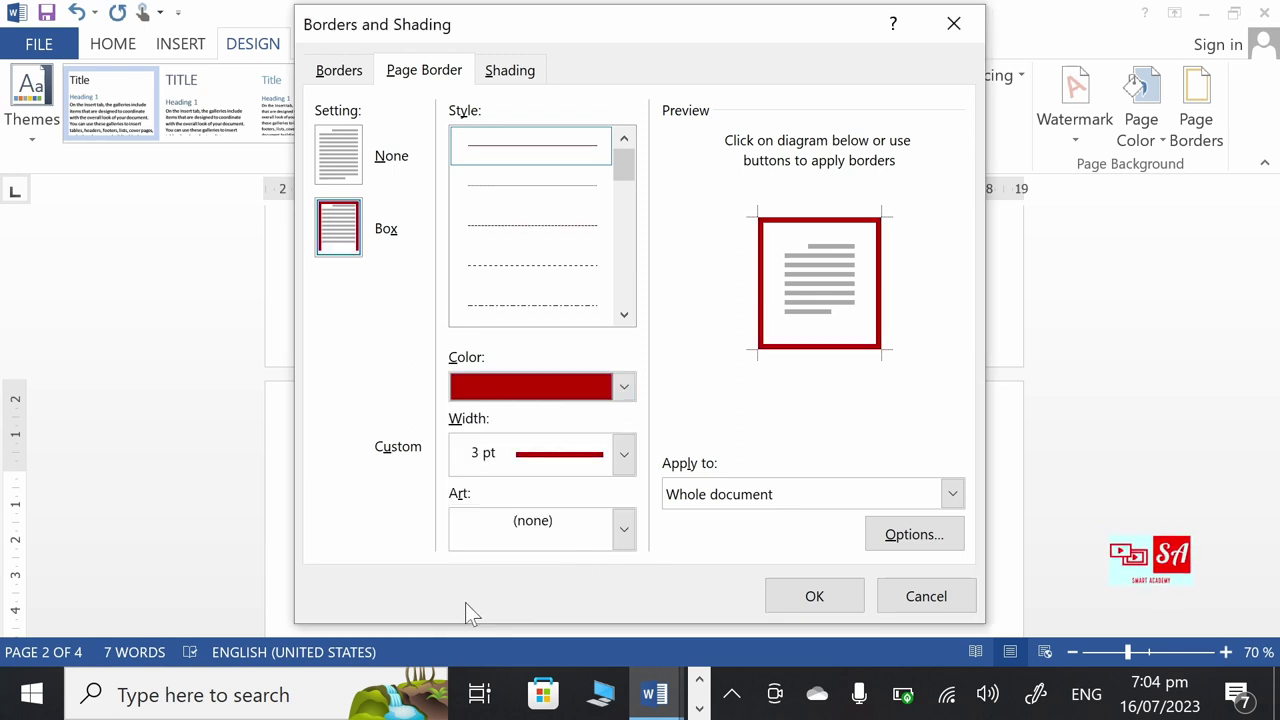
click(739, 501)
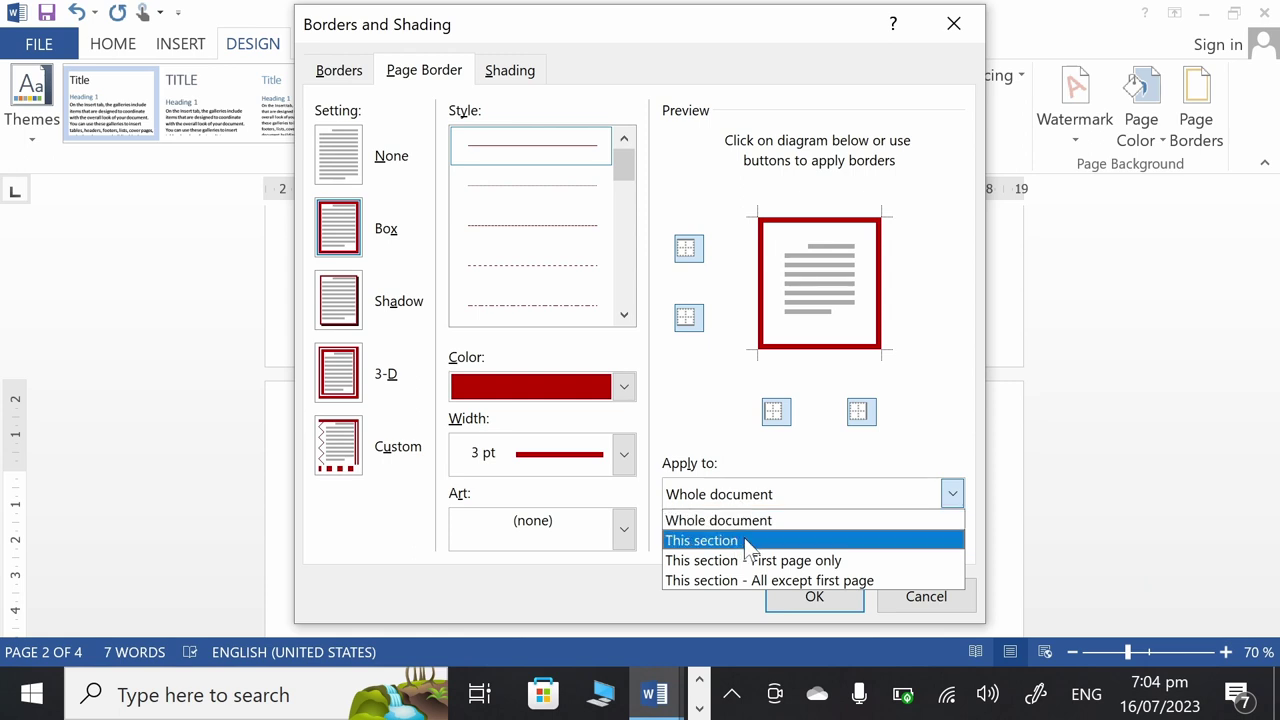
click(744, 540)
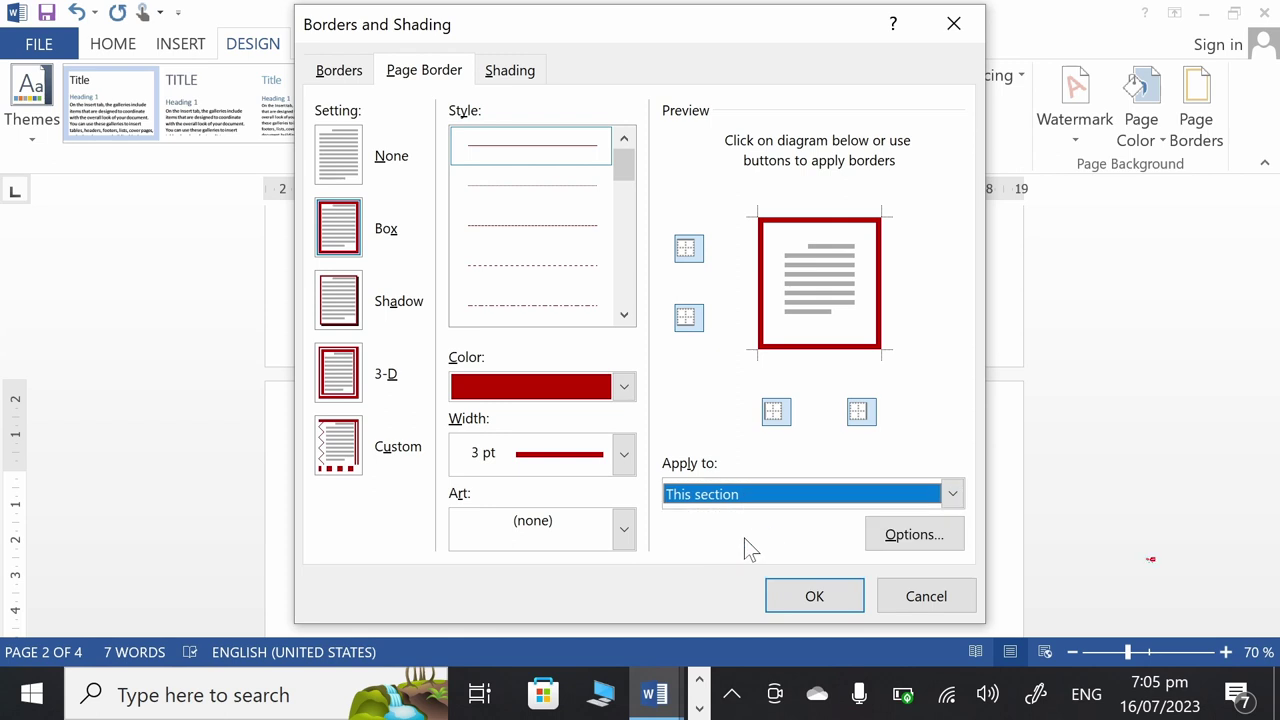
click(803, 594)
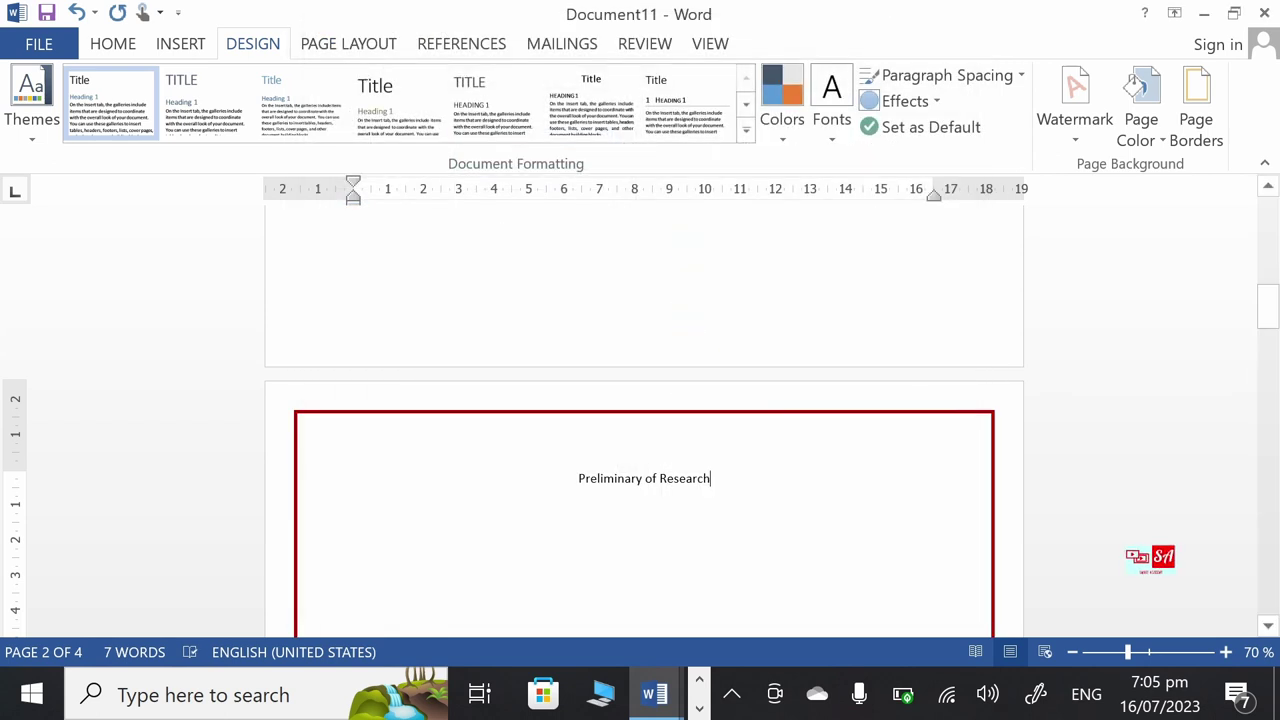
Scroll down to page 4 and put the cursor in the Main Body text
scroll(644, 420, down, 2)
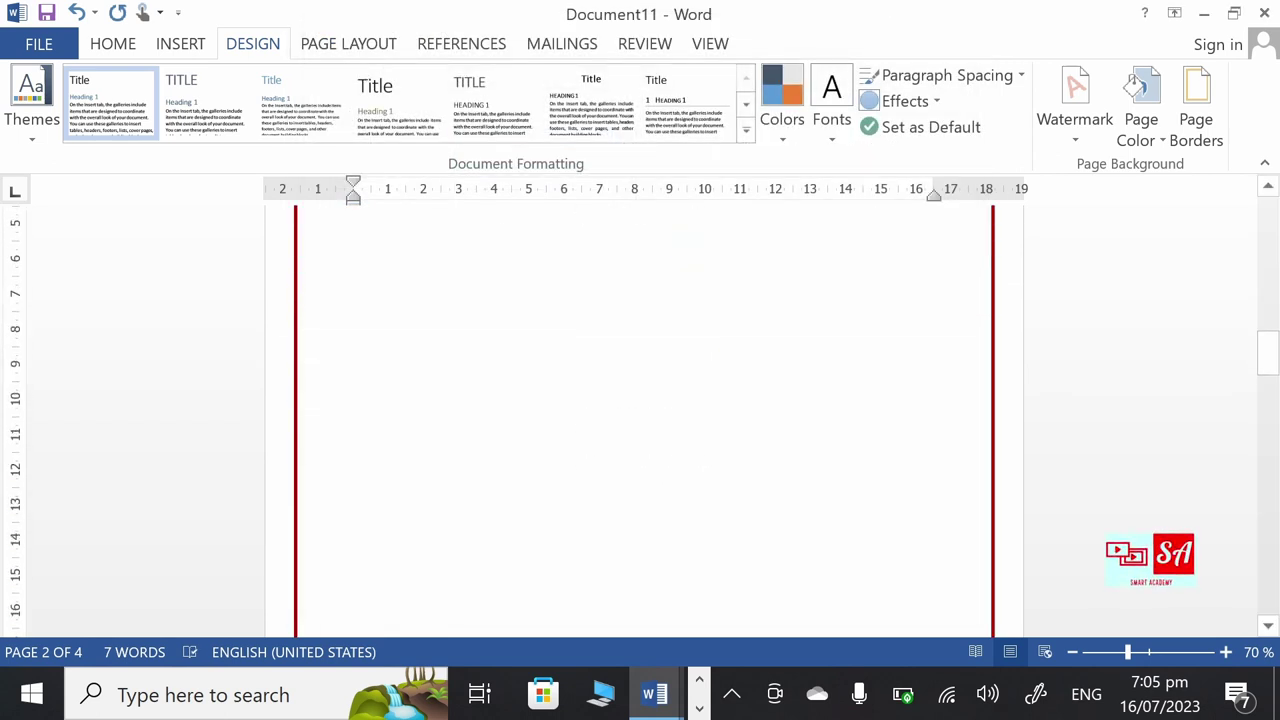
scroll(644, 420, down, 10)
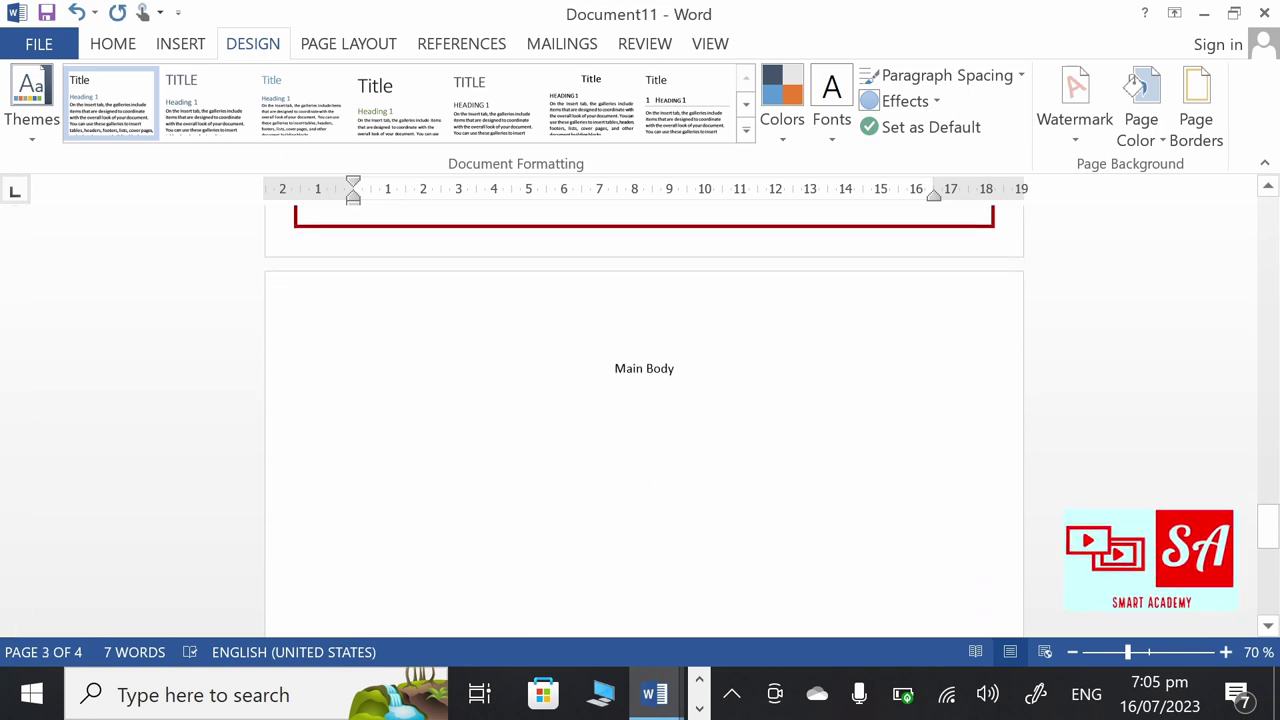
click(615, 368)
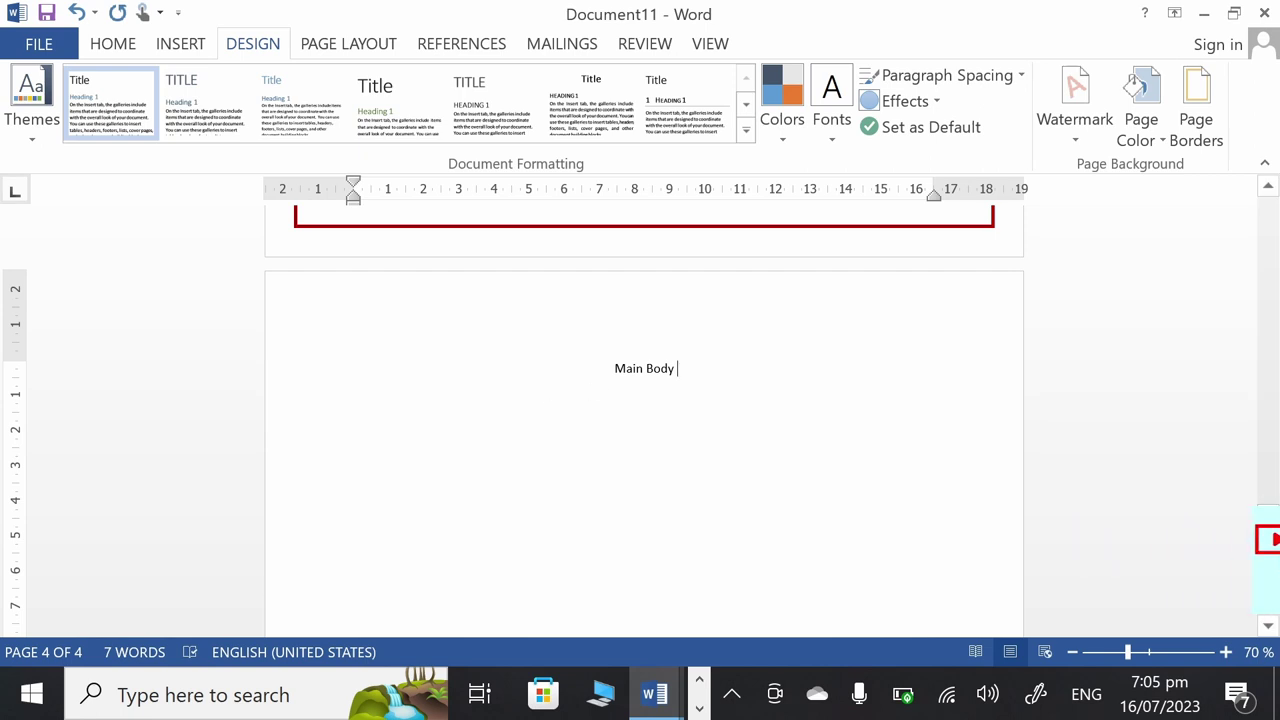
In Page Borders, browse the Art list and choose the vine-and-leaf design
click(1198, 128)
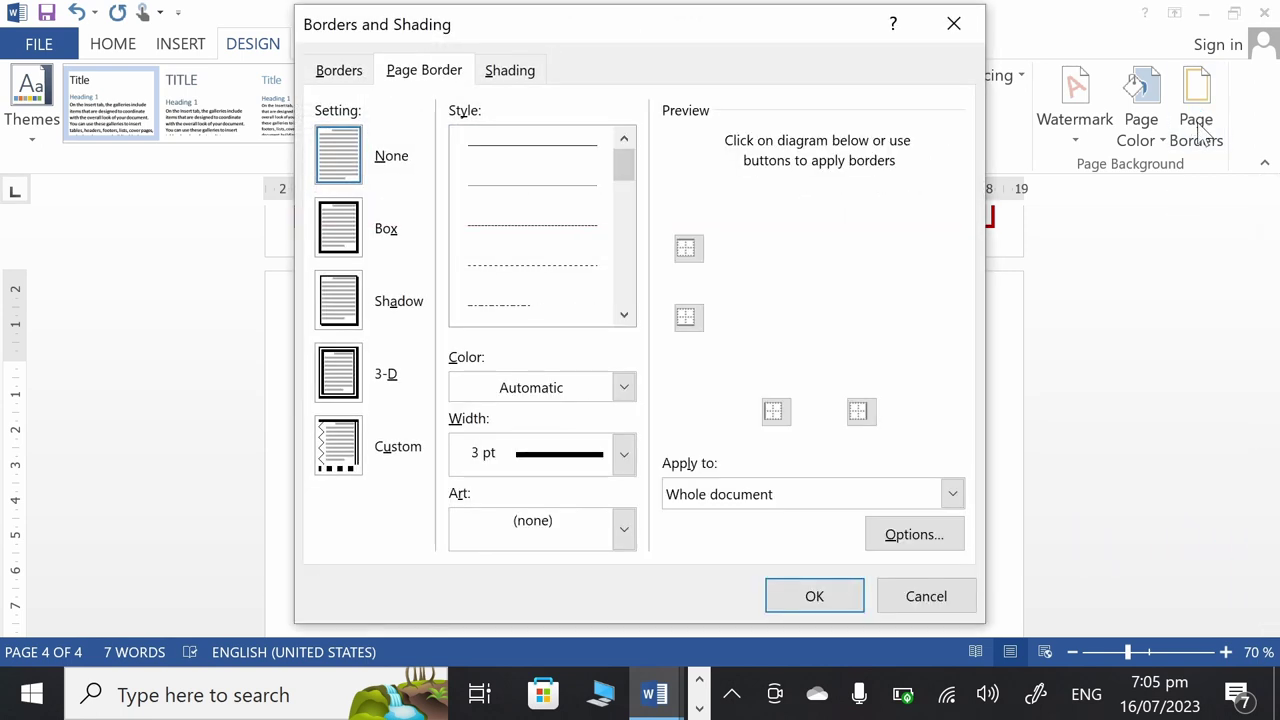
click(620, 538)
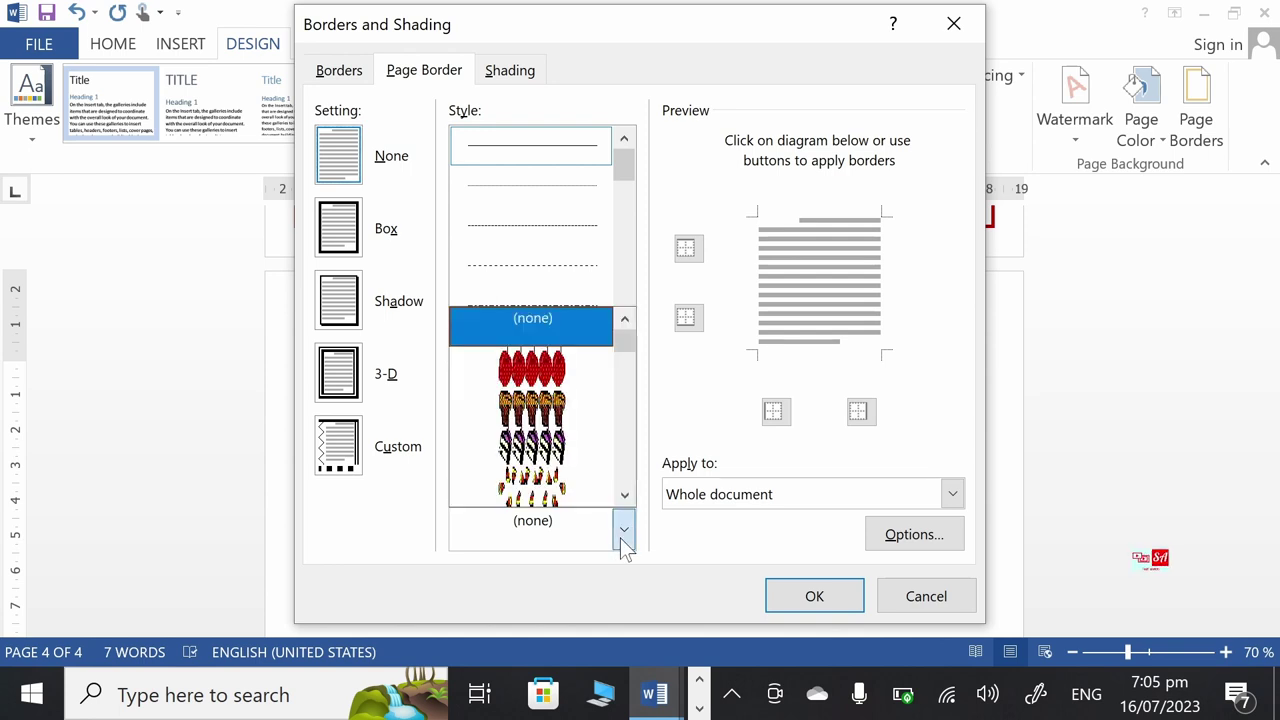
click(621, 500)
click(624, 496)
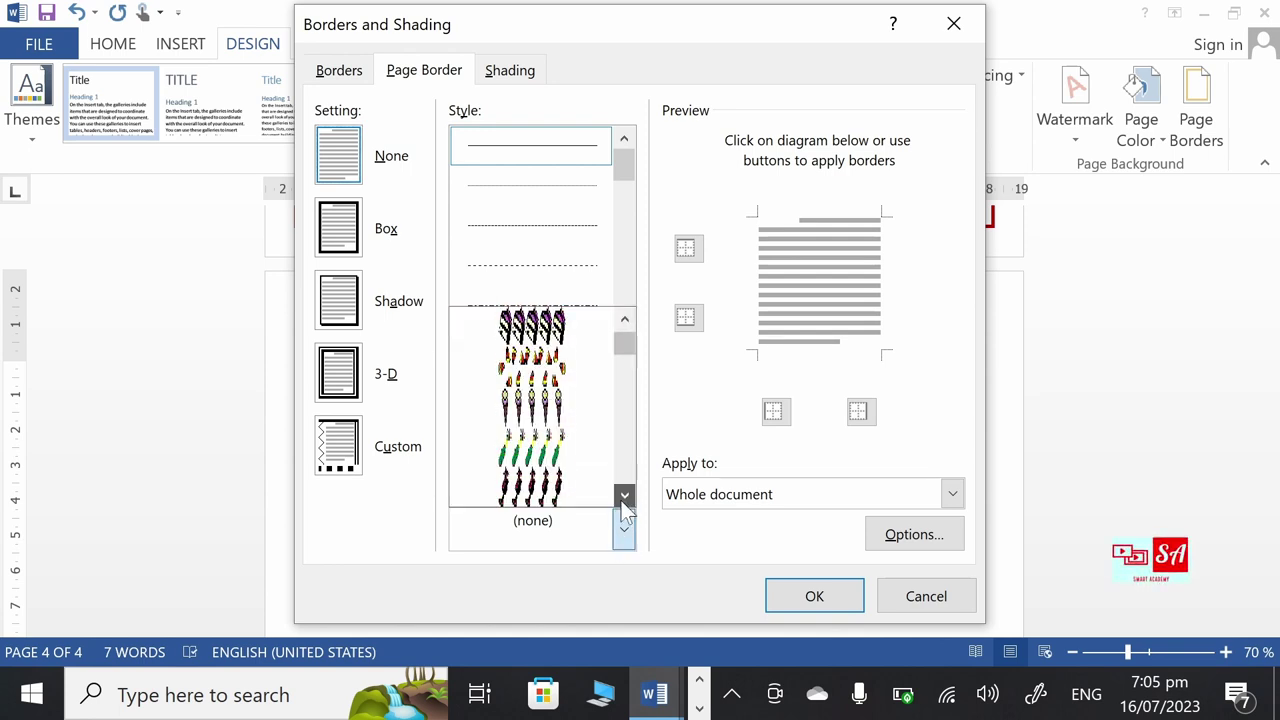
click(624, 496)
click(624, 496)
click(624, 496)
click(624, 496)
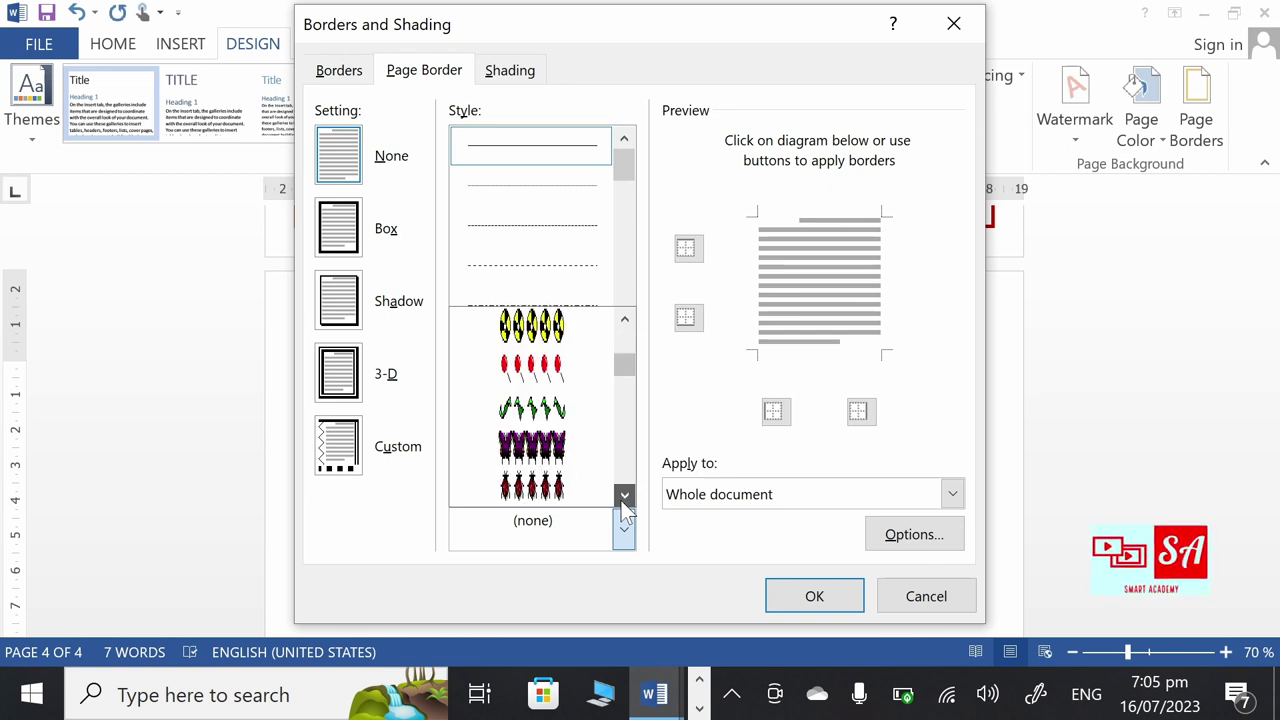
click(624, 496)
click(624, 496)
click(624, 496)
click(624, 496)
click(624, 496)
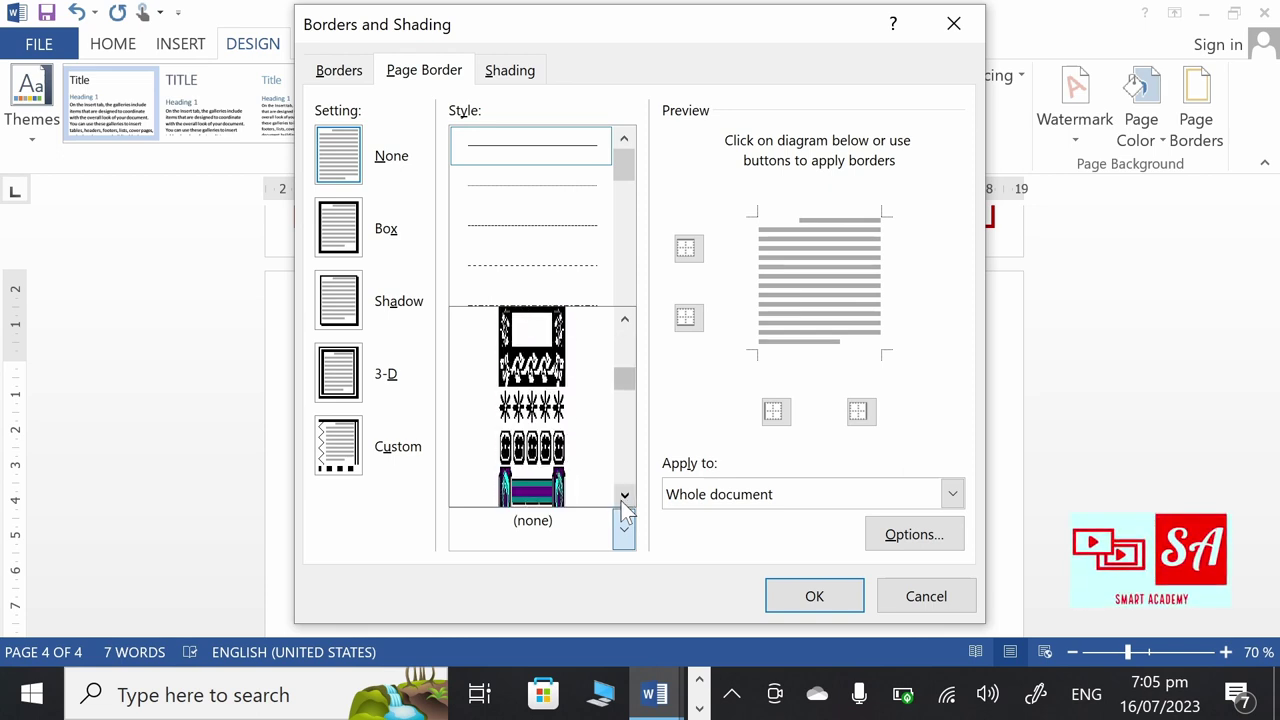
click(552, 365)
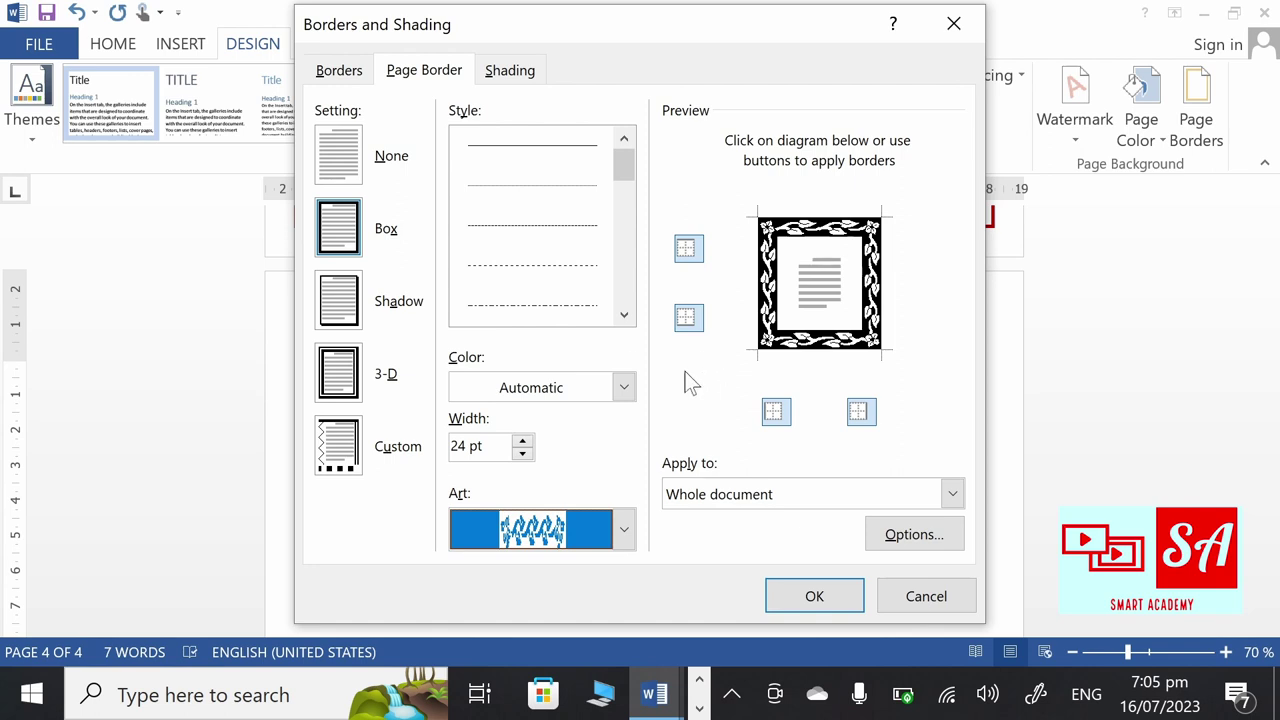
Make the 24 pt art border dark red and apply it to this section only
click(624, 388)
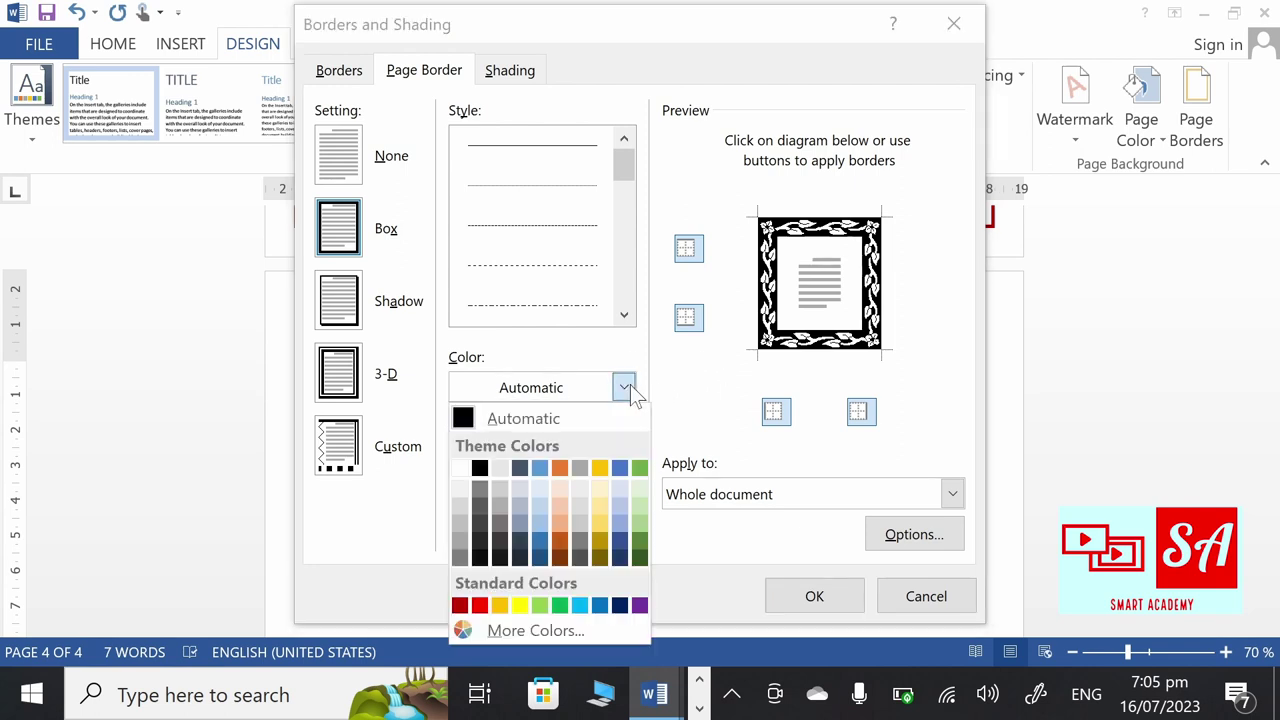
click(462, 605)
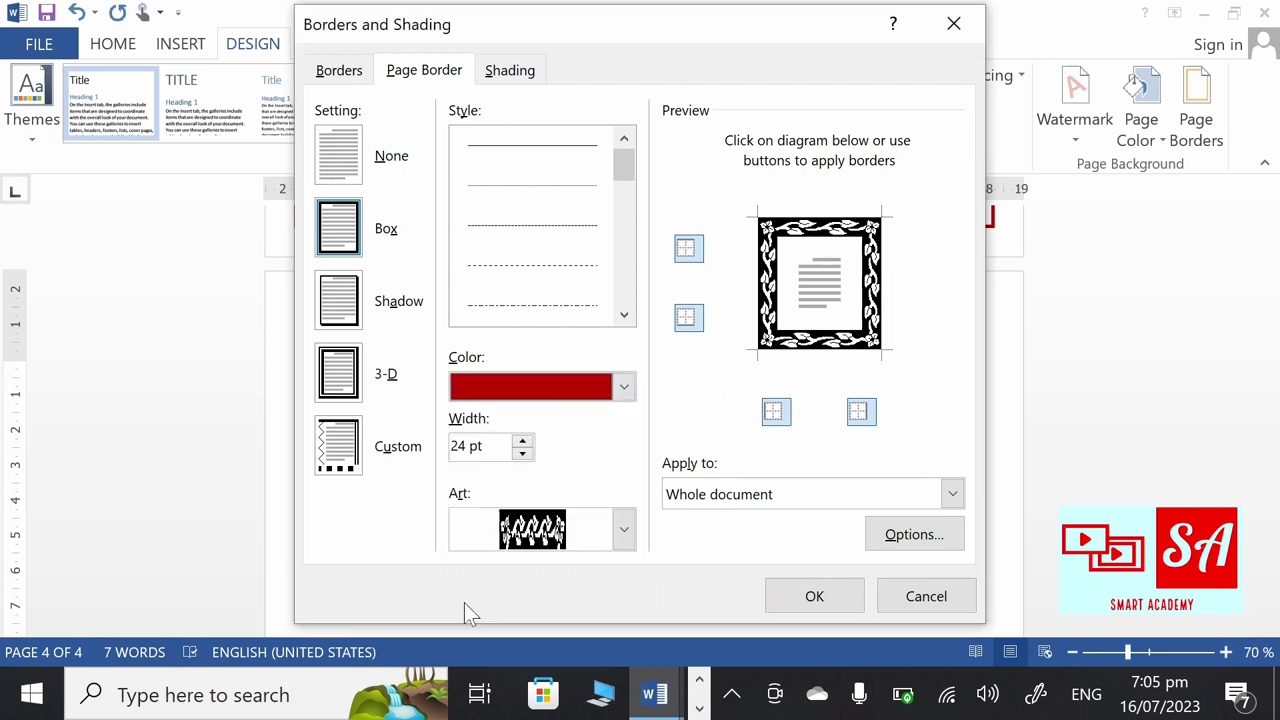
click(757, 500)
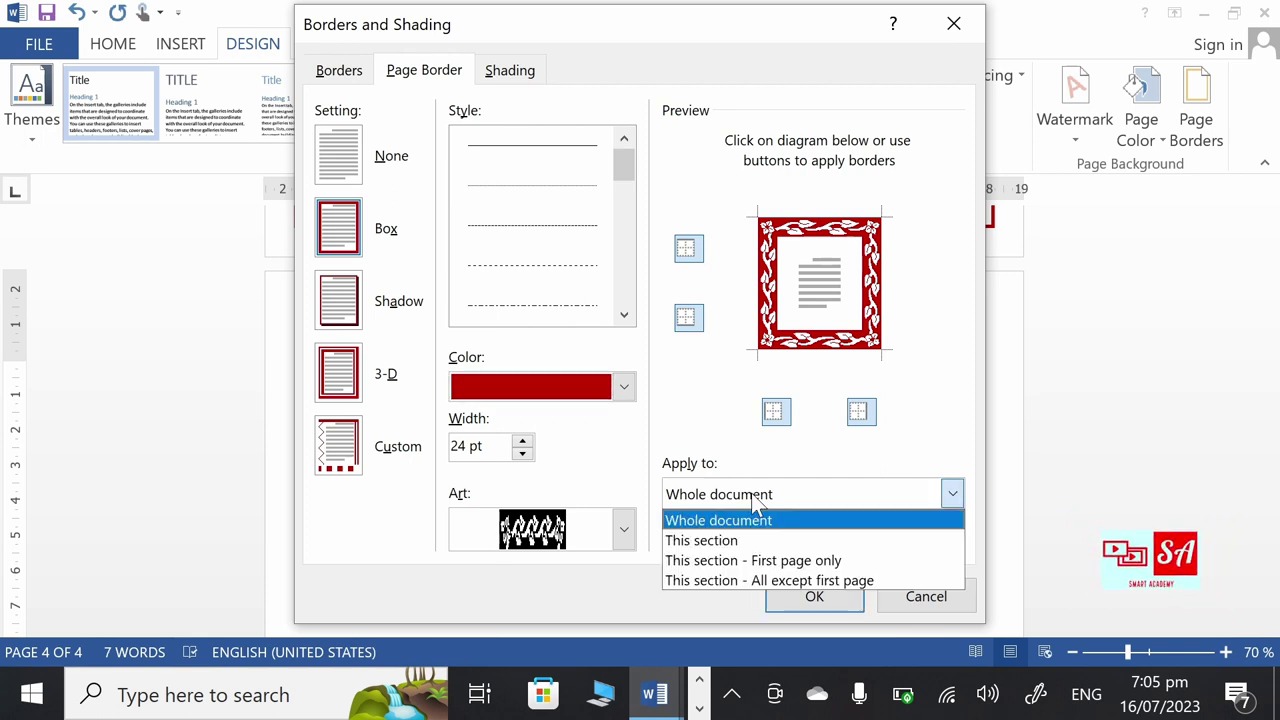
click(726, 542)
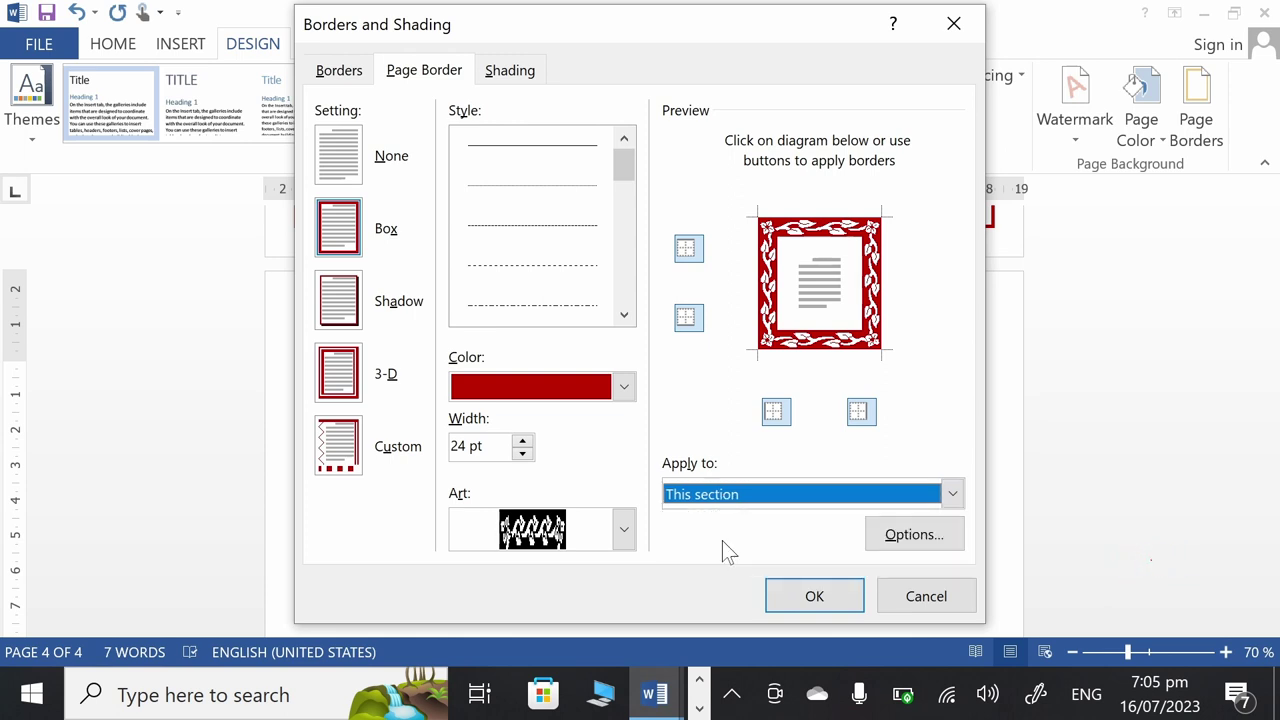
click(847, 594)
Scroll through the document to check the blank title page, red box border and vine art border
scroll(737, 435, up, 4)
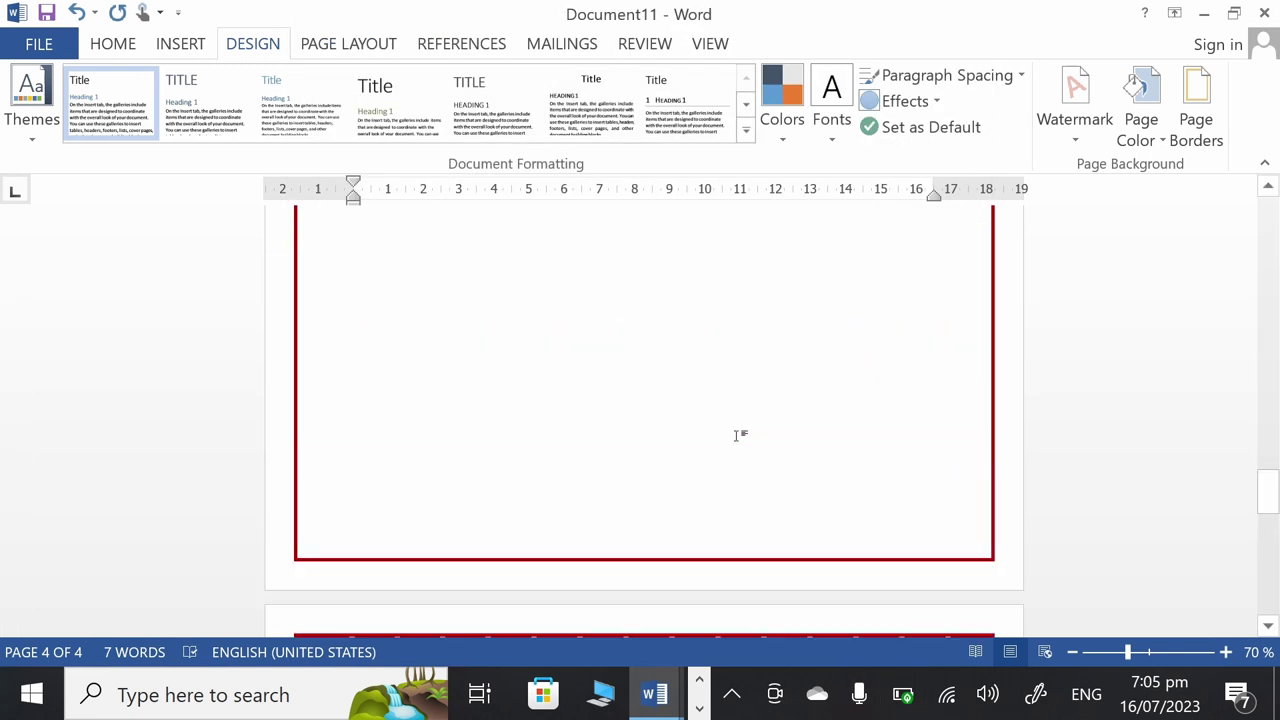
scroll(737, 435, up, 3)
scroll(737, 435, up, 3)
scroll(737, 435, up, 3)
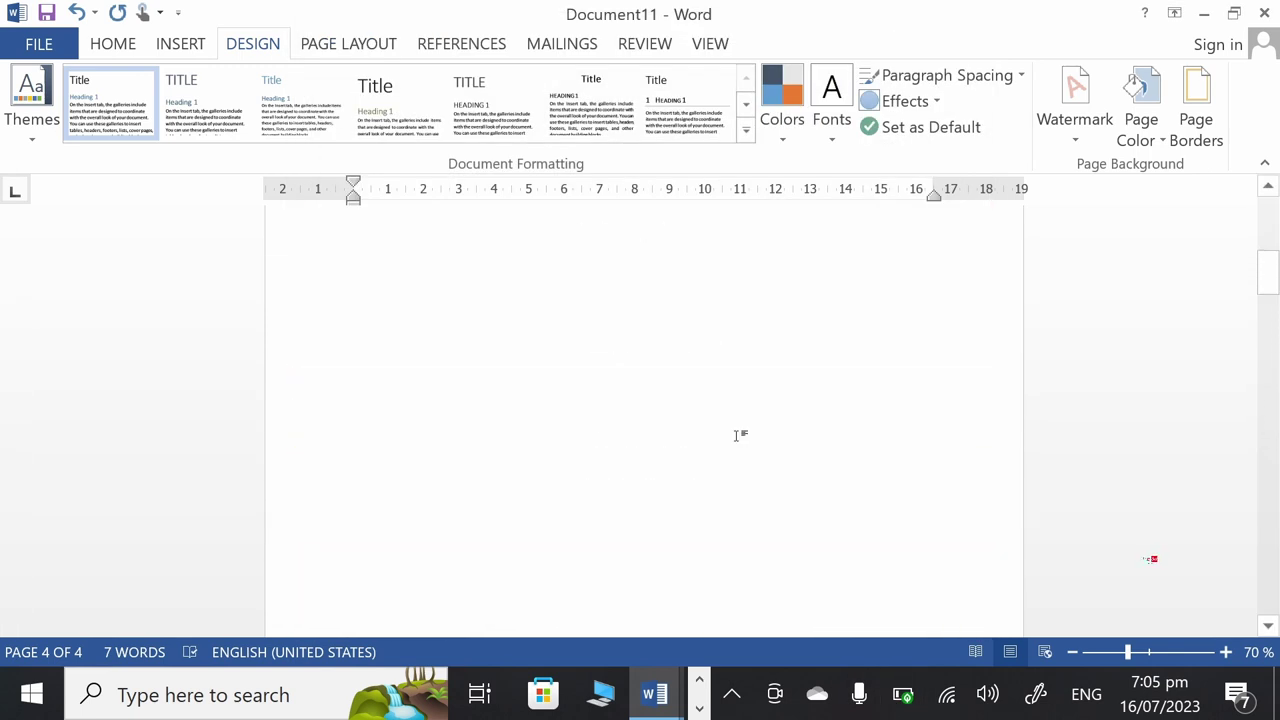
scroll(737, 435, up, 3)
scroll(737, 435, up, 1)
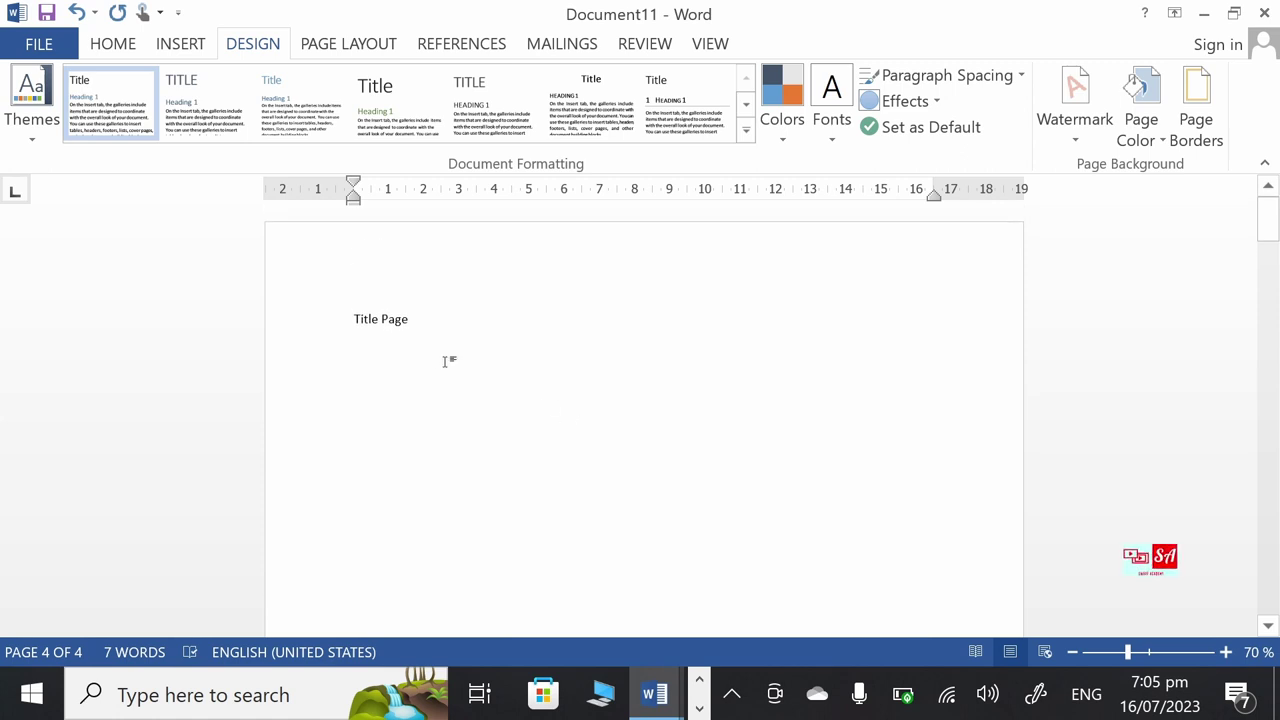
scroll(560, 414, down, 1)
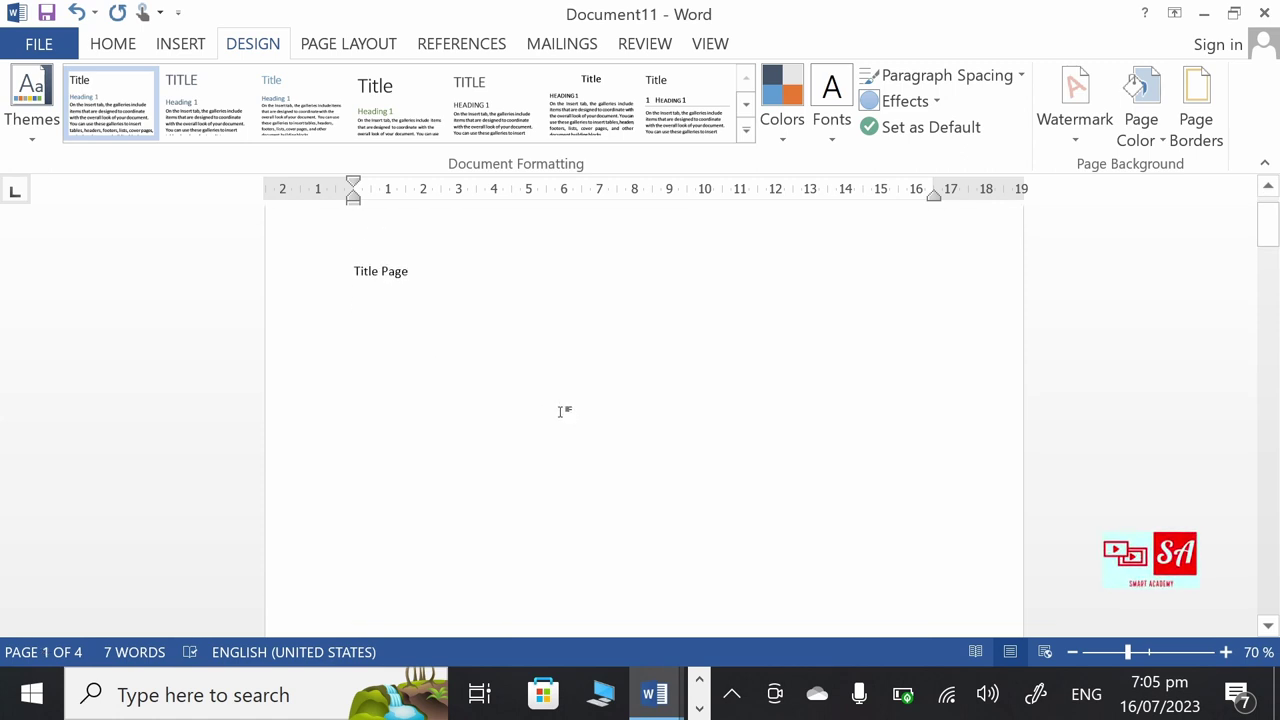
scroll(560, 412, down, 2)
scroll(560, 411, down, 3)
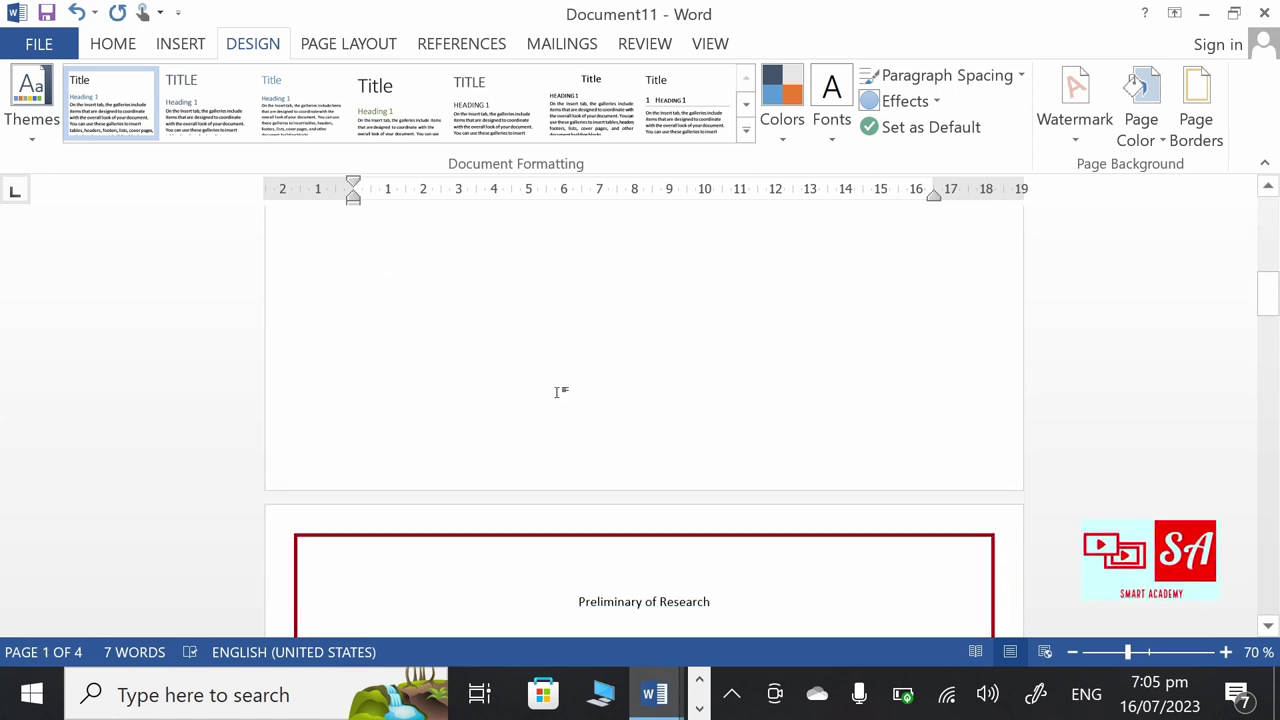
scroll(557, 391, down, 3)
scroll(563, 391, down, 2)
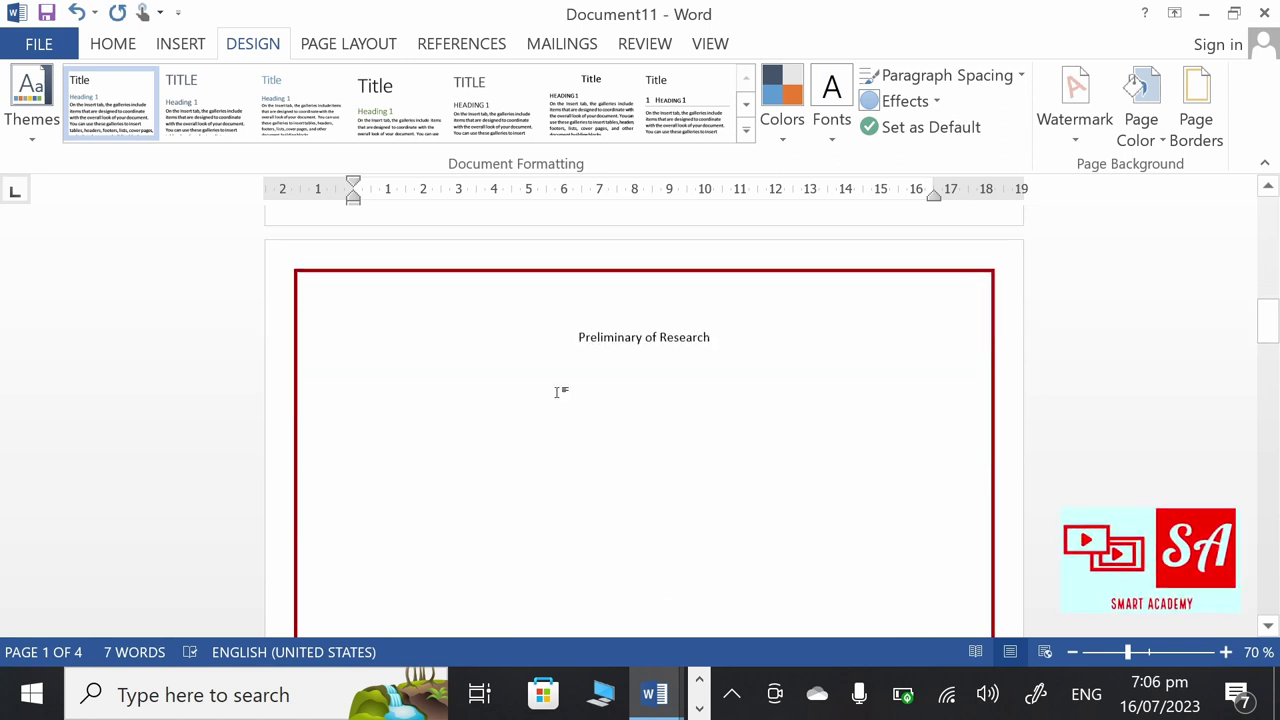
scroll(552, 408, down, 10)
scroll(552, 405, down, 10)
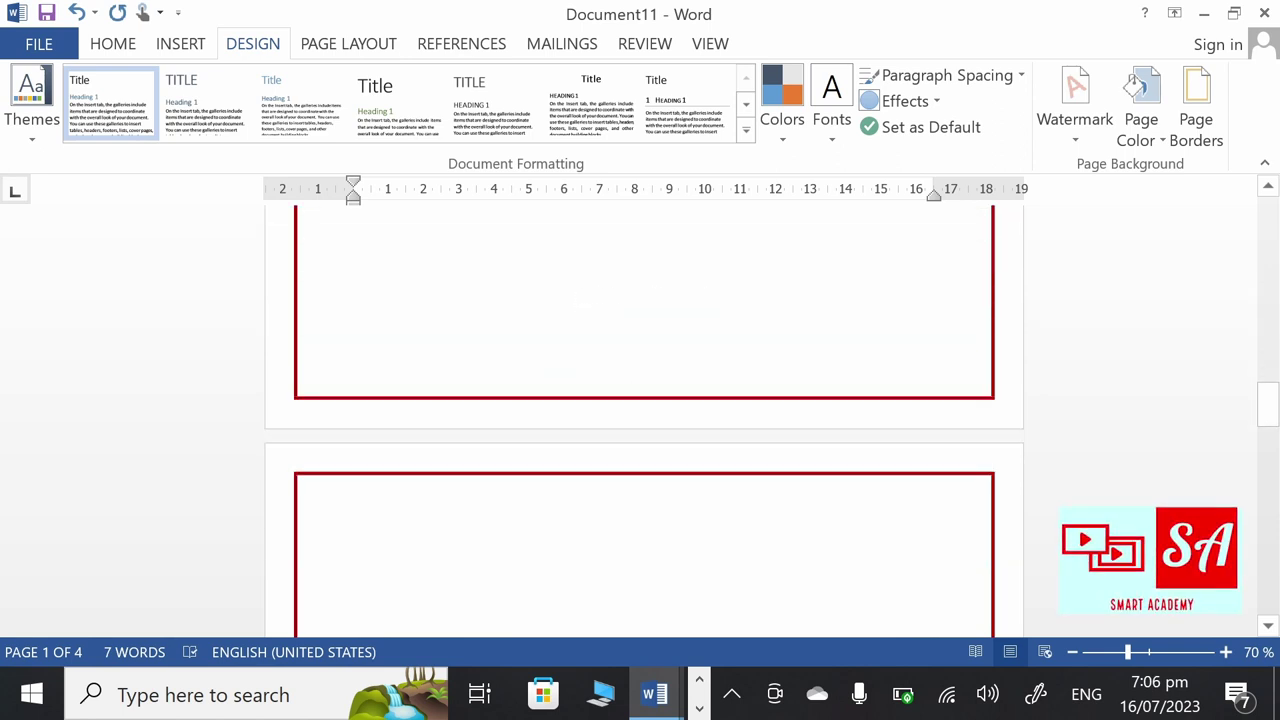
scroll(552, 405, down, 10)
scroll(552, 401, down, 10)
scroll(551, 401, down, 5)
Insert a page break after Main Body to start a new page carrying the red art border
scroll(551, 401, up, 3)
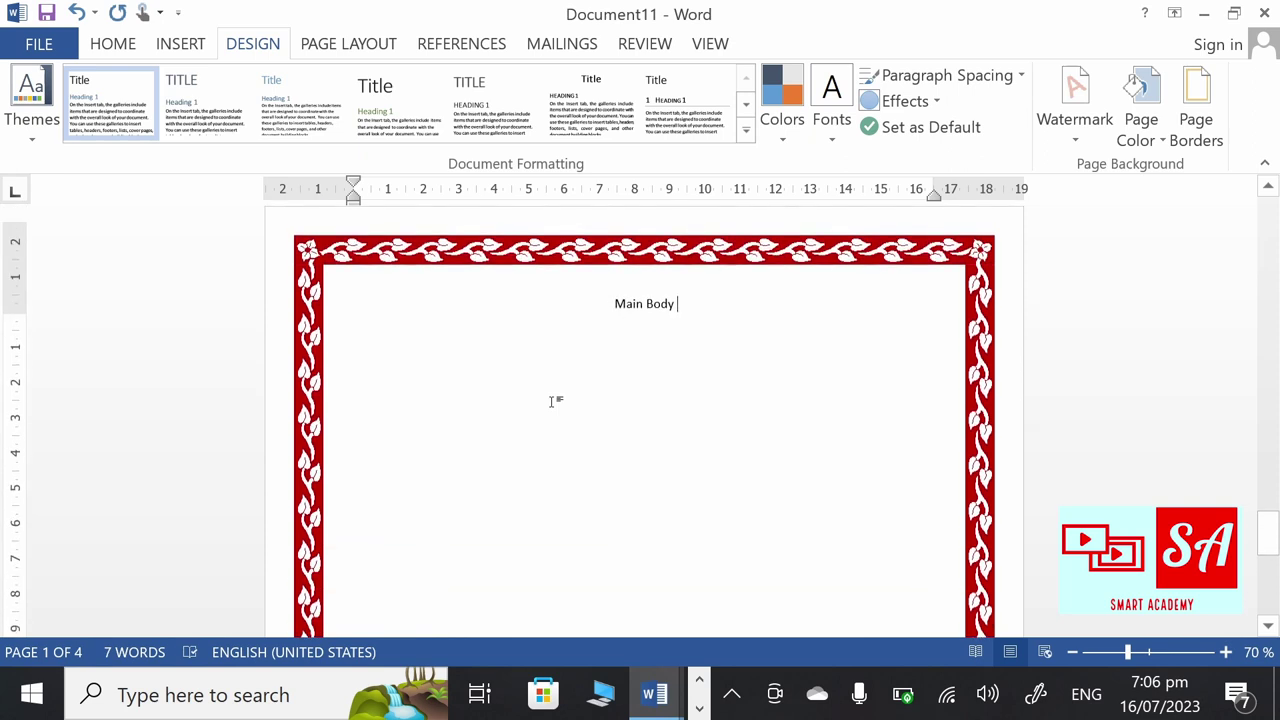
scroll(551, 401, up, 2)
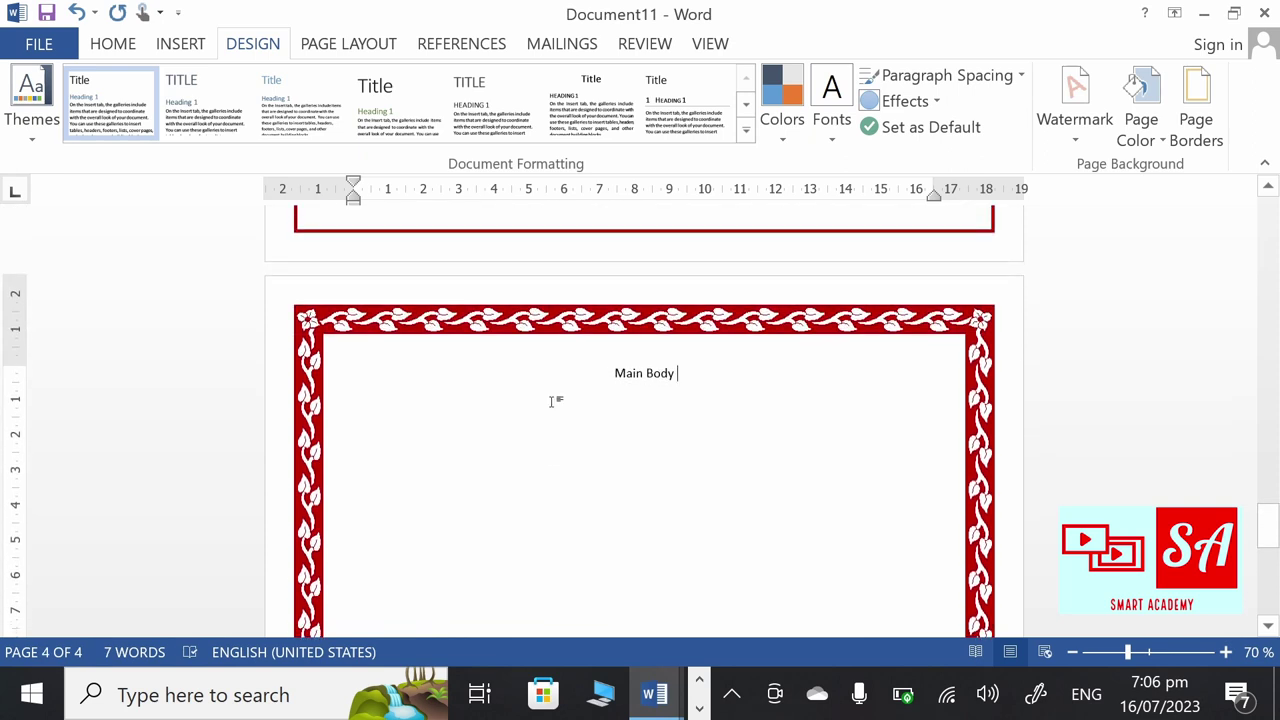
key(ctrl+Return)
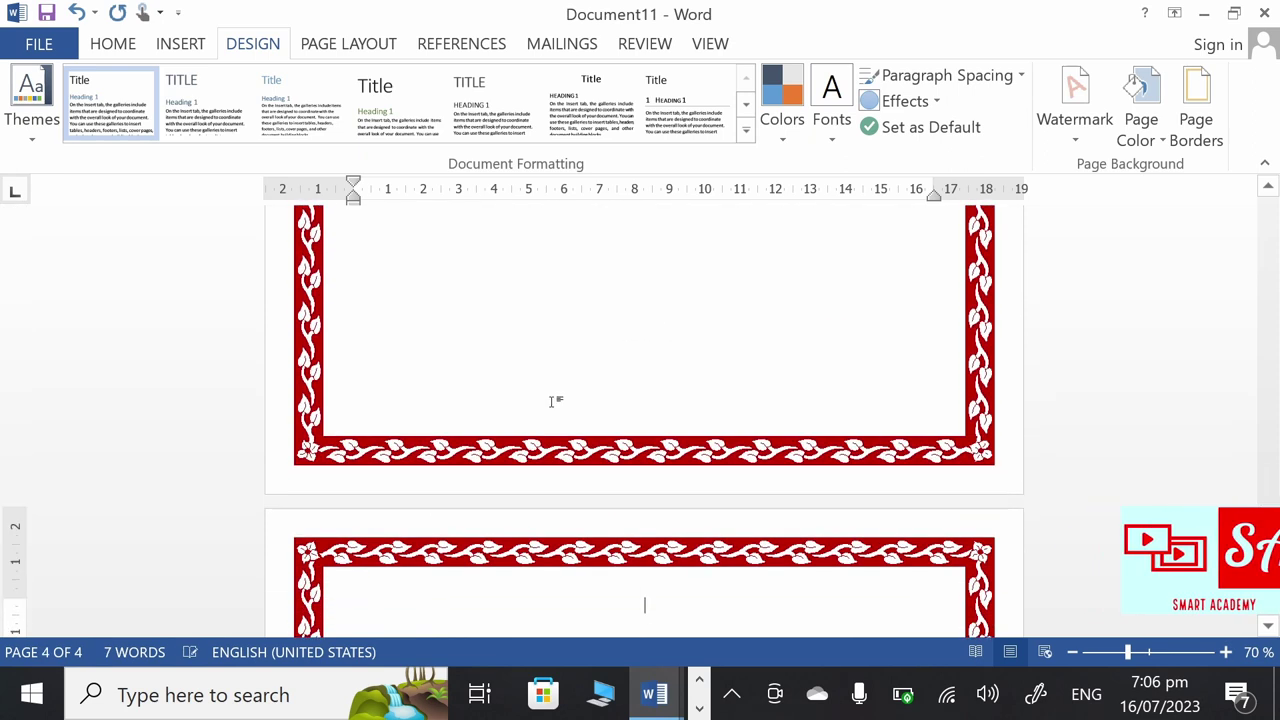